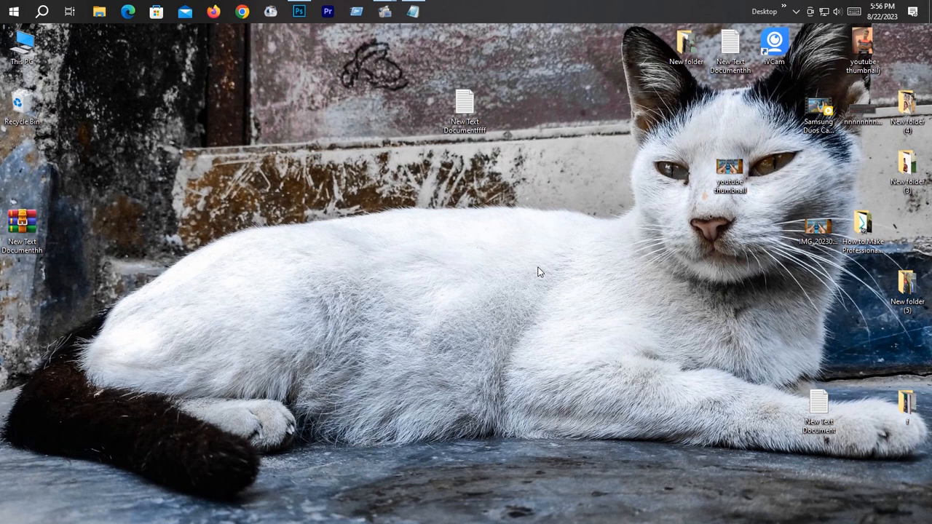
Step: Switch to Photoshop and create a new 2560 x 1440 px RGB document at 300 pixels/inch with the custom dark background
{"action": "left_click", "coordinate": [299, 12]}
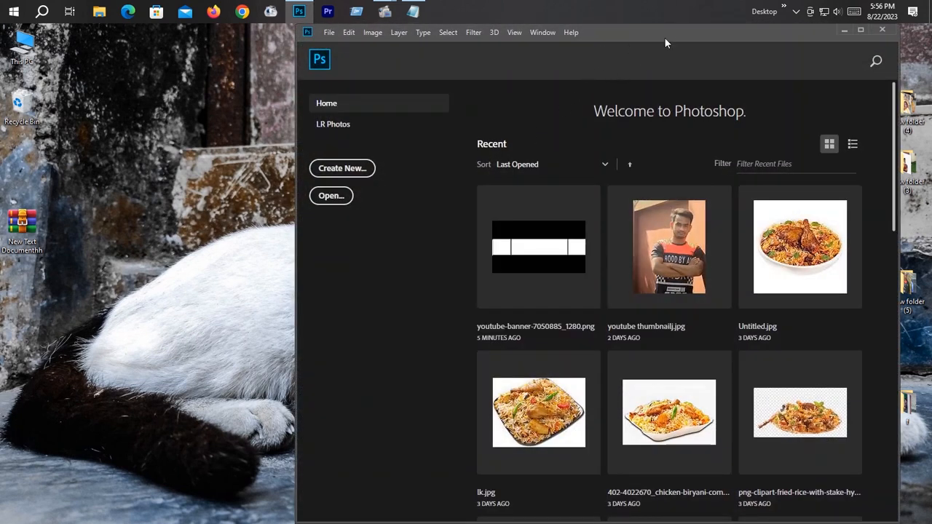
{"action": "left_click_drag", "start_coordinate": [665, 38], "coordinate": [646, 41]}
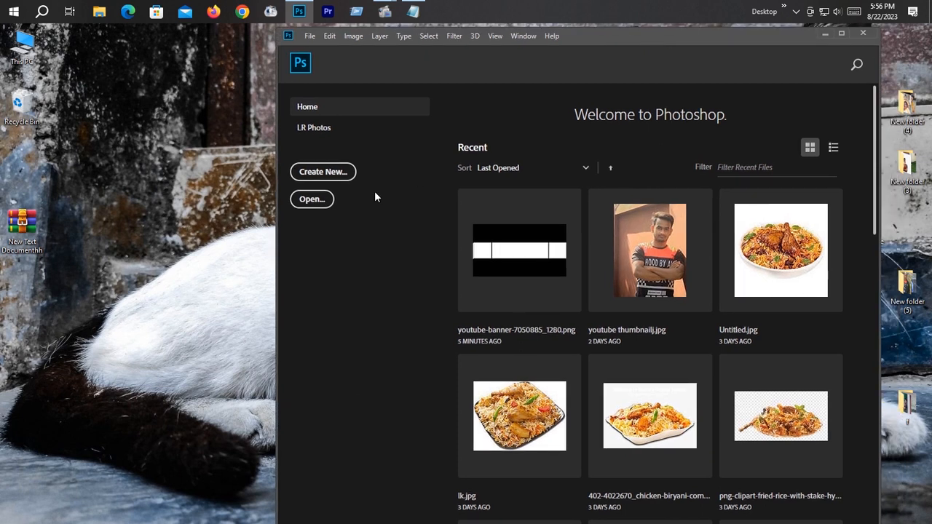
{"action": "left_click", "coordinate": [325, 173]}
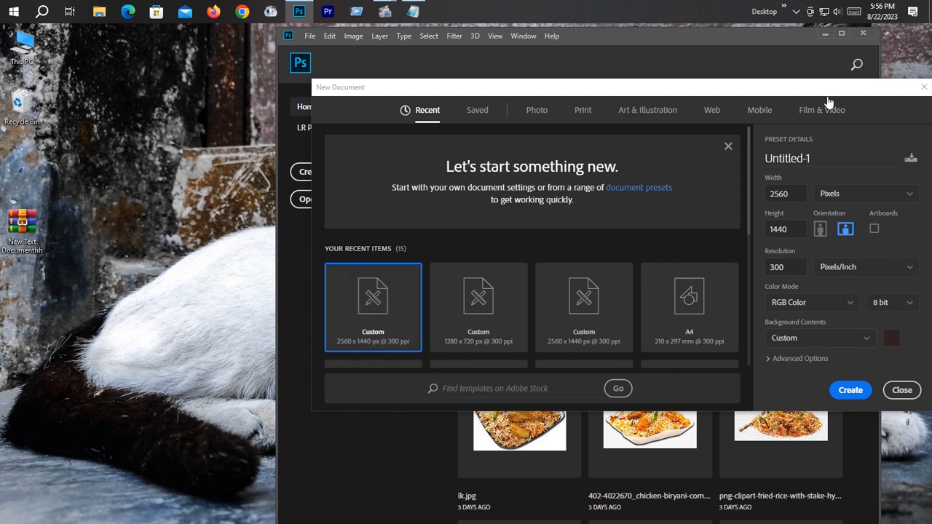
{"action": "left_click_drag", "start_coordinate": [827, 93], "coordinate": [789, 98]}
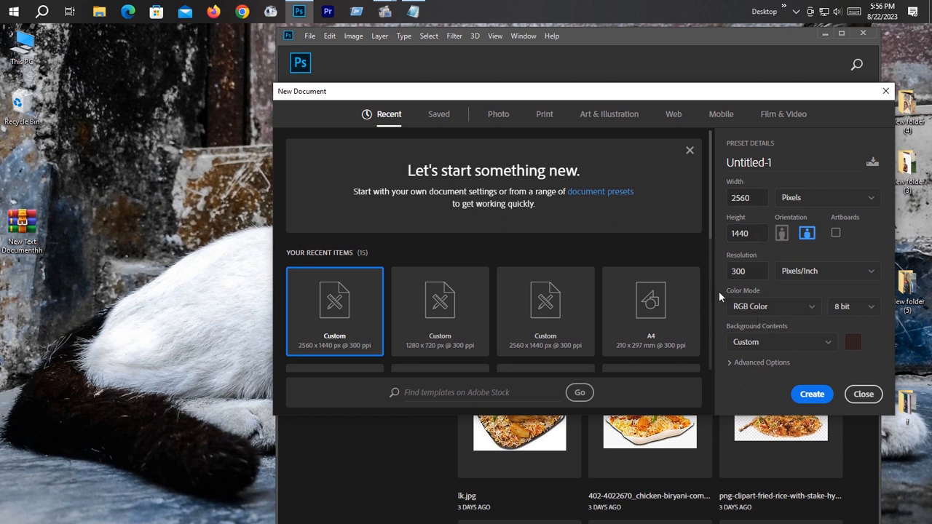
{"action": "left_click", "coordinate": [822, 396]}
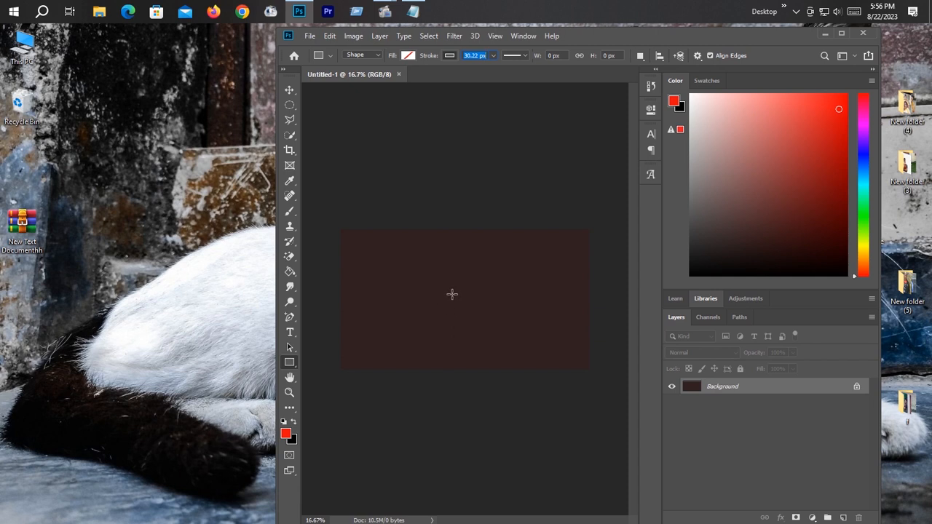
Step: Erase the dark background fill with the Magic Eraser Tool to make the canvas transparent
{"action": "left_click_drag", "start_coordinate": [290, 272], "coordinate": [333, 283]}
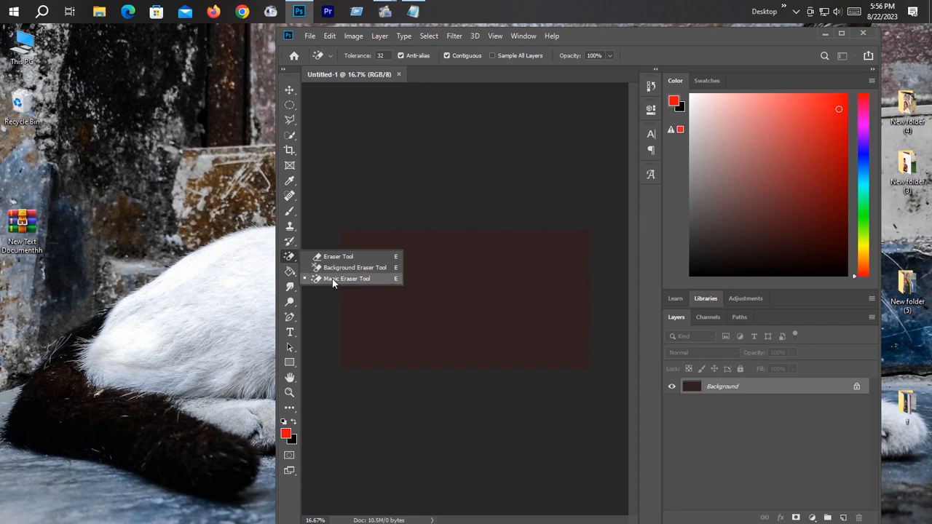
{"action": "left_click", "coordinate": [348, 282]}
{"action": "left_click", "coordinate": [491, 318]}
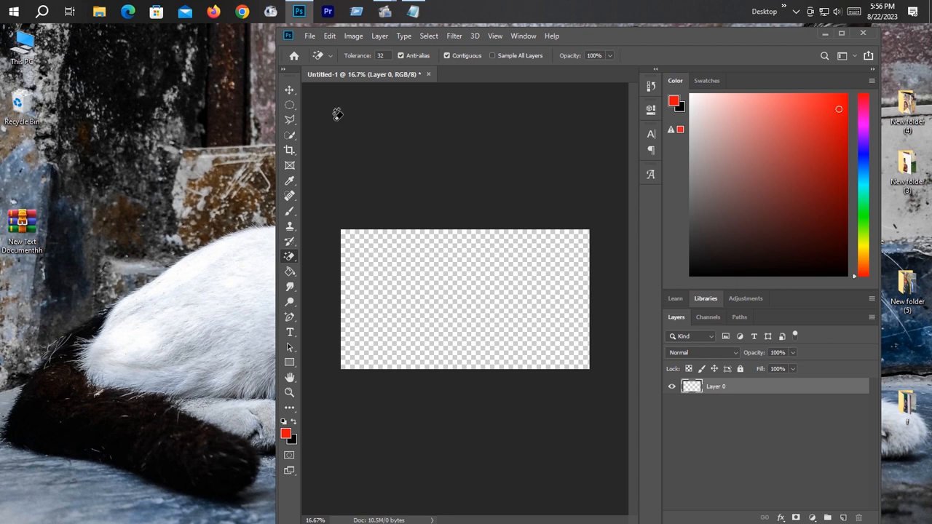
Step: Place the YouTube-banner-dimensions PNG from Downloads as a linked image, keeping its default size and centred position
{"action": "left_click", "coordinate": [312, 36]}
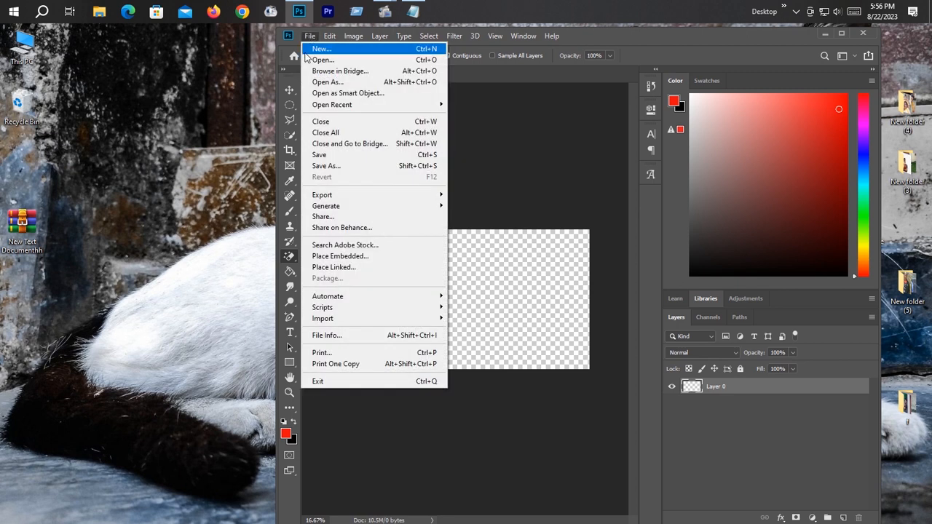
{"action": "left_click", "coordinate": [370, 267]}
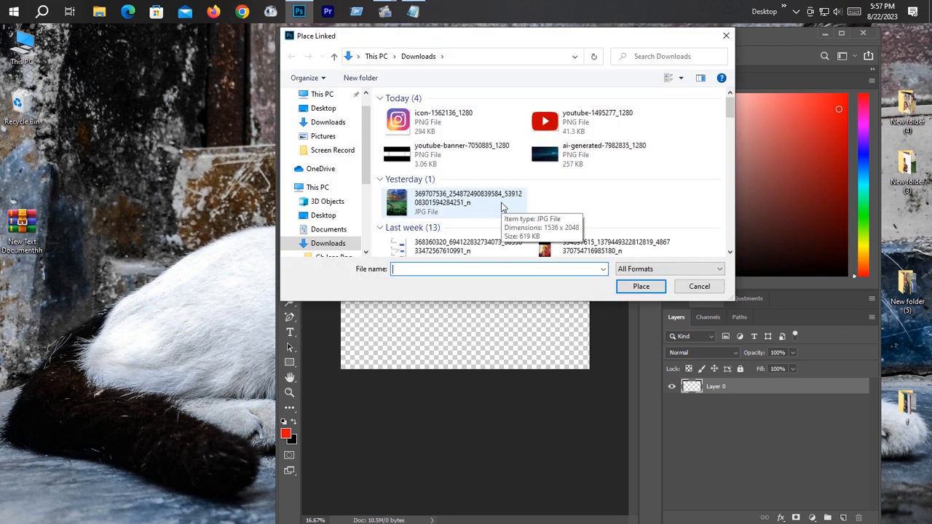
{"action": "type", "text": "y"}
{"action": "left_click", "coordinate": [467, 174]}
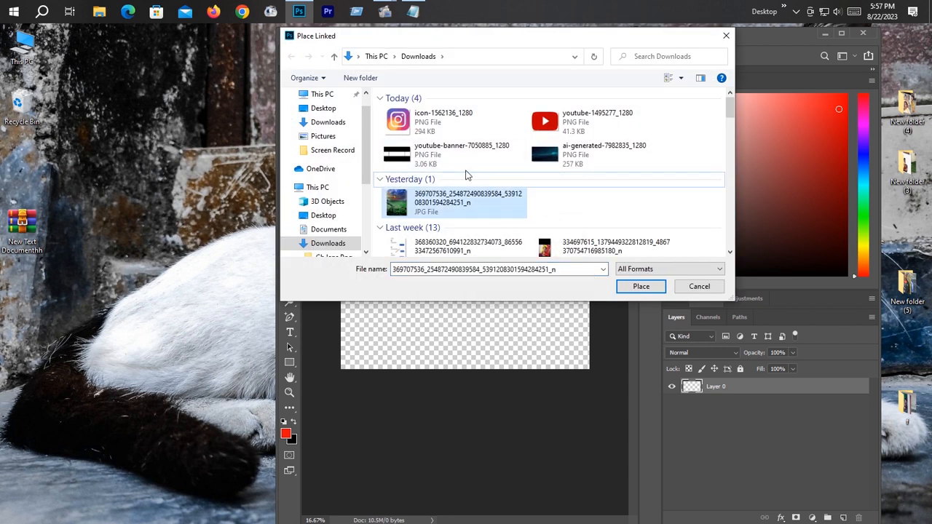
{"action": "key", "text": "y"}
{"action": "key", "text": "y"}
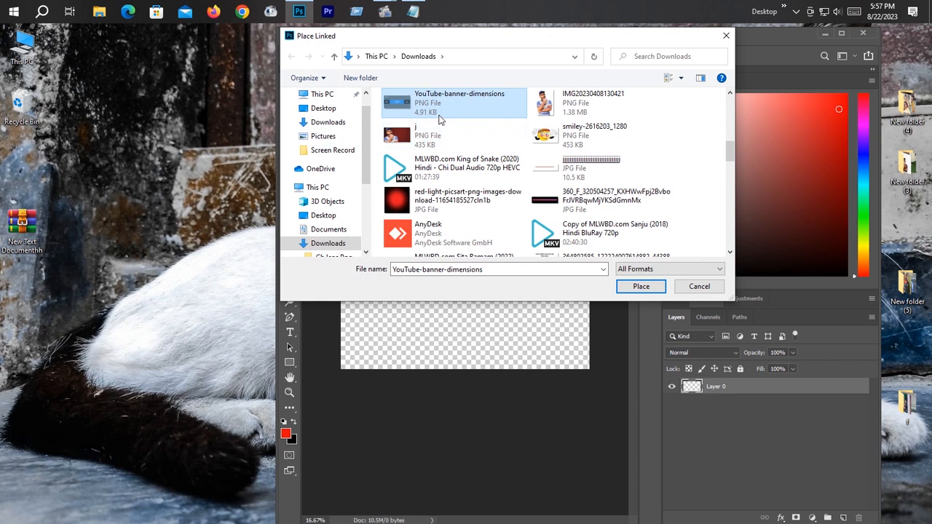
{"action": "key", "text": "Return"}
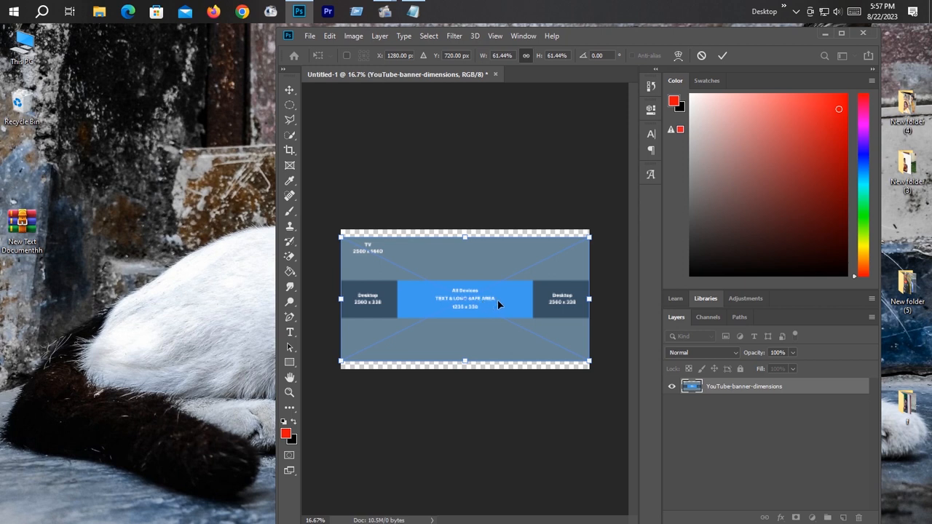
{"action": "left_click", "coordinate": [722, 56]}
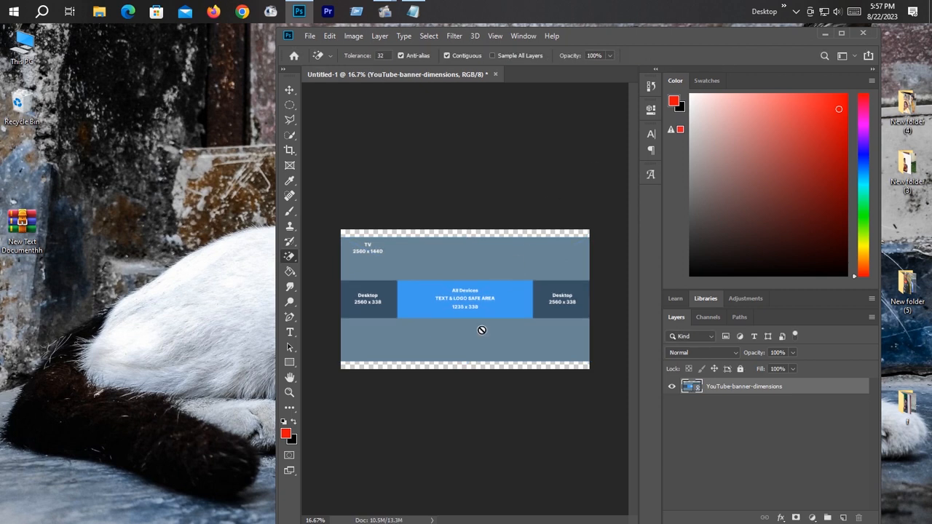
Step: Draw a rectangle about 1399 x 391 px over the template's blue text and logo safe area
{"action": "scroll", "coordinate": [481, 330], "scroll_direction": "up", "scroll_amount": 9}
{"action": "scroll", "coordinate": [481, 330], "scroll_direction": "down", "scroll_amount": 8}
{"action": "scroll", "coordinate": [481, 330], "scroll_direction": "up", "scroll_amount": 4}
{"action": "scroll", "coordinate": [482, 330], "scroll_direction": "down", "scroll_amount": 4}
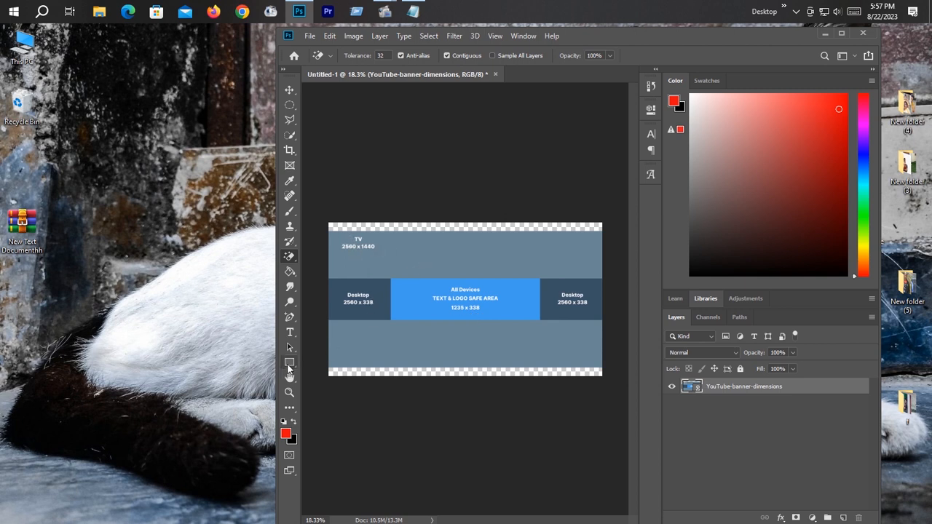
{"action": "left_click_drag", "start_coordinate": [289, 362], "coordinate": [318, 365]}
{"action": "scroll", "coordinate": [400, 288], "scroll_direction": "up", "scroll_amount": 12}
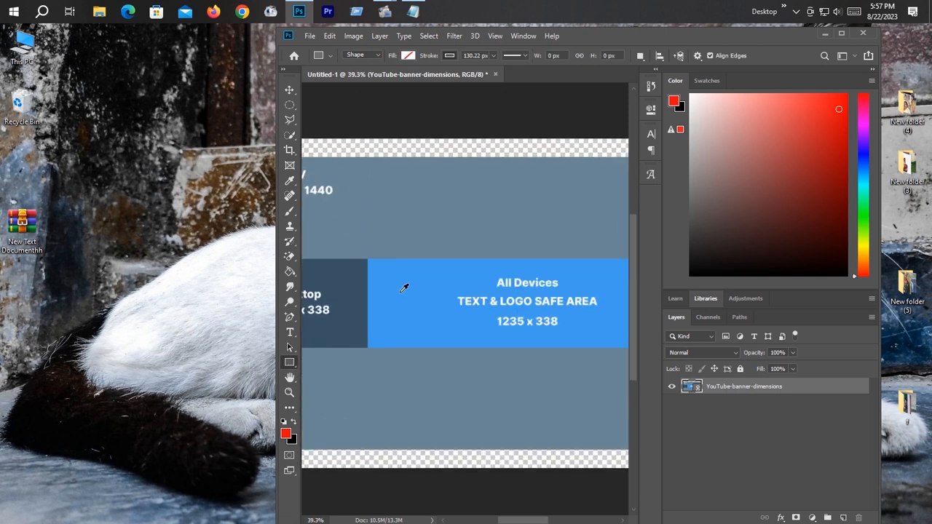
{"action": "left_click_drag", "start_coordinate": [289, 362], "coordinate": [318, 364]}
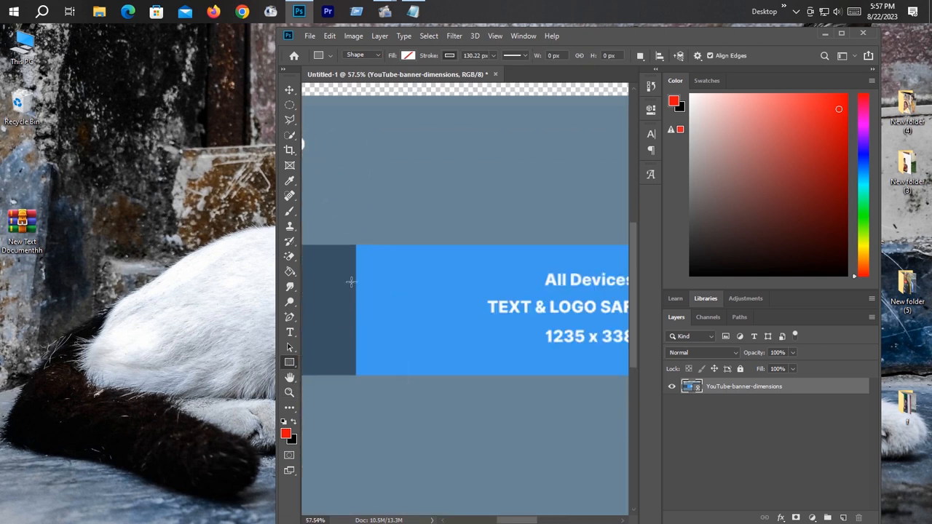
{"action": "scroll", "coordinate": [360, 255], "scroll_direction": "up", "scroll_amount": 4}
{"action": "scroll", "coordinate": [362, 252], "scroll_direction": "up", "scroll_amount": 2}
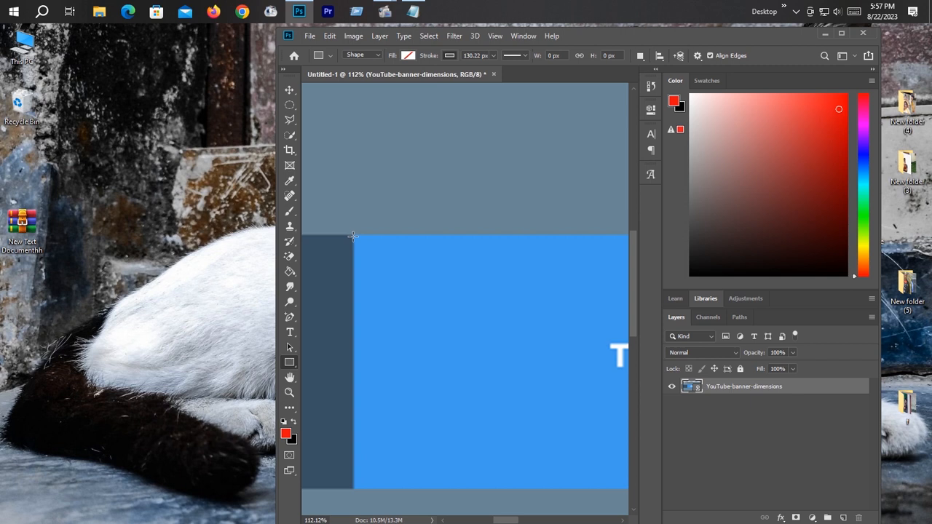
{"action": "left_click_drag", "start_coordinate": [353, 236], "coordinate": [463, 471]}
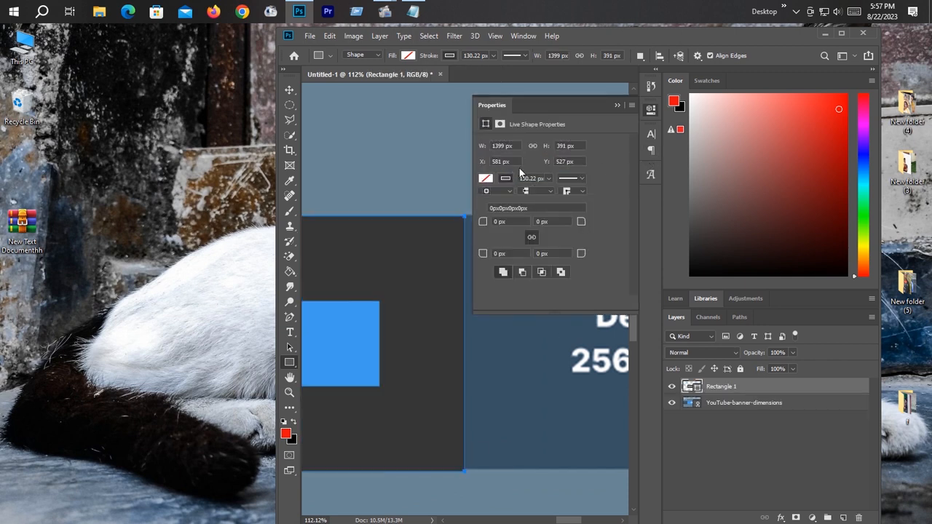
Step: Try yellow and teal strokes on the safe-area rectangle, and settle on a near-black stroke colour
{"action": "left_click", "coordinate": [507, 179]}
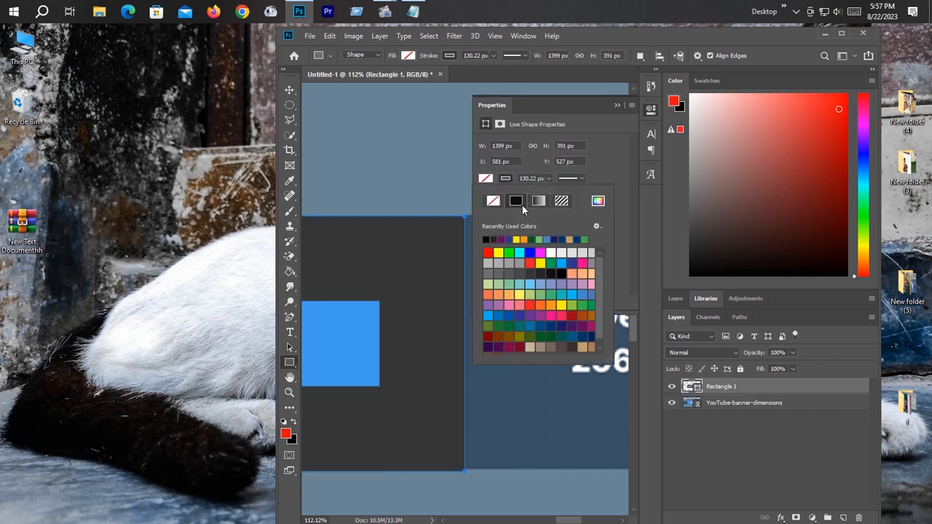
{"action": "left_click", "coordinate": [520, 294]}
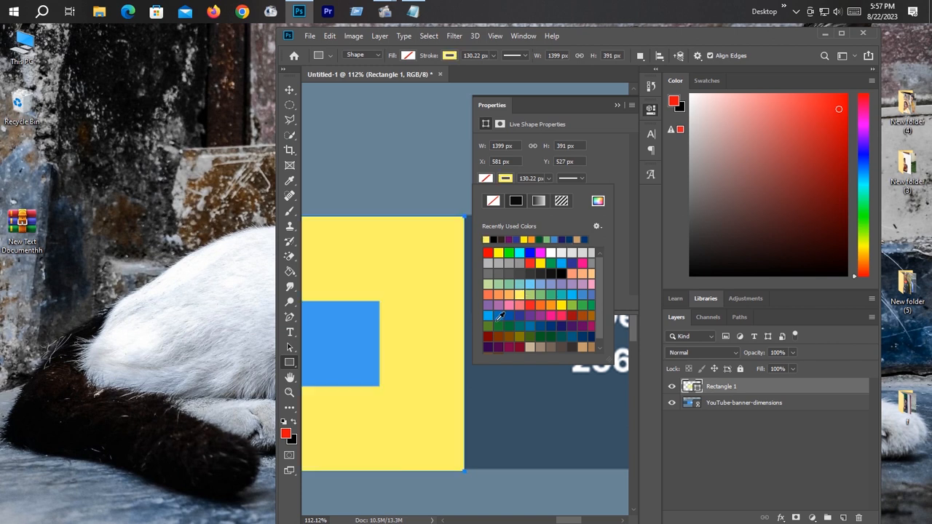
{"action": "left_click", "coordinate": [524, 324]}
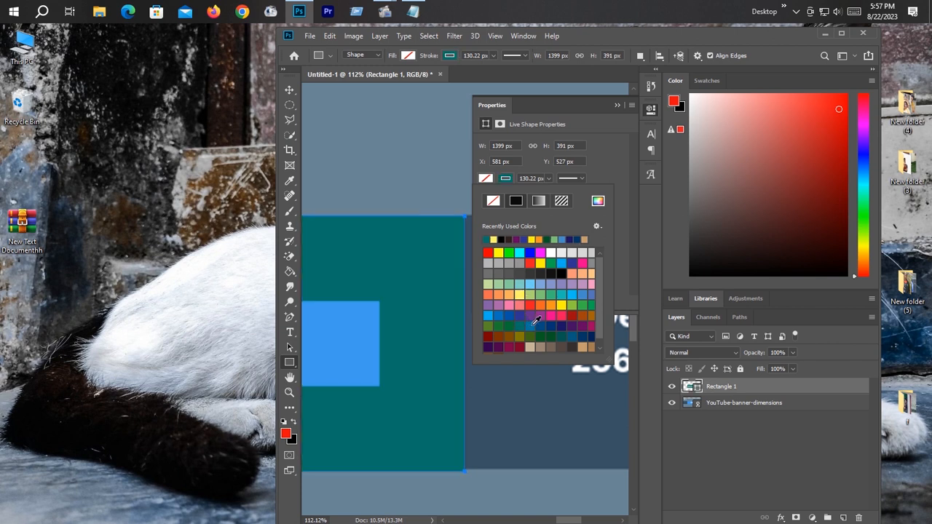
{"action": "left_click", "coordinate": [555, 273]}
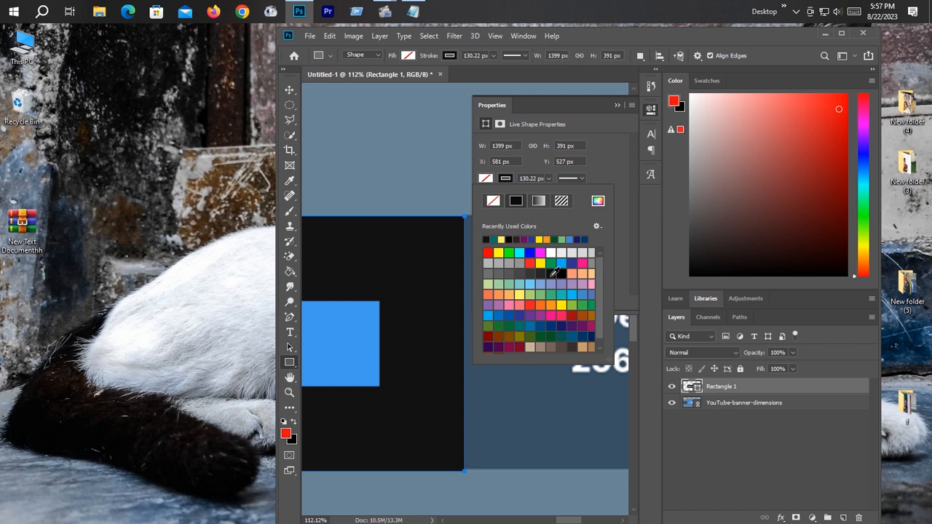
{"action": "left_click", "coordinate": [618, 105]}
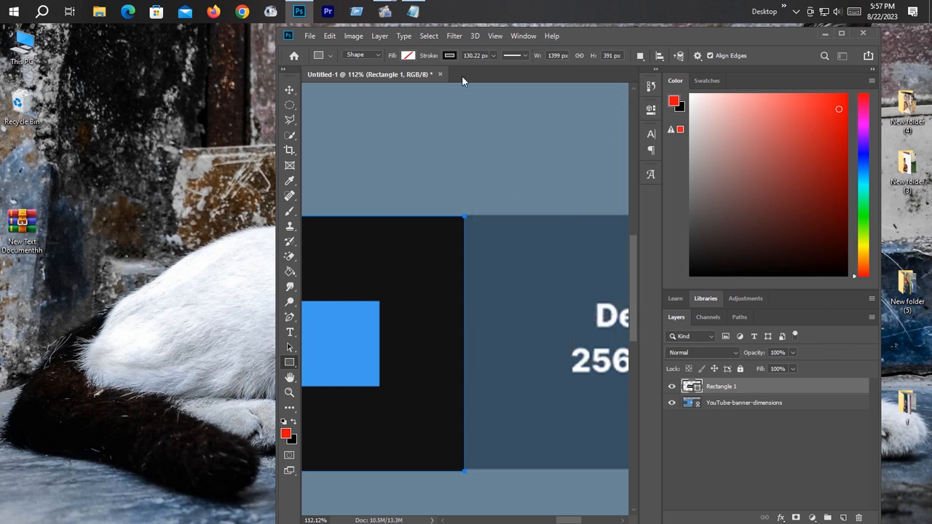
Step: Set the safe-area rectangle's stroke width to 1200 px so the stroke covers its whole interior
{"action": "left_click_drag", "start_coordinate": [498, 71], "coordinate": [516, 70]}
{"action": "left_click", "coordinate": [493, 57]}
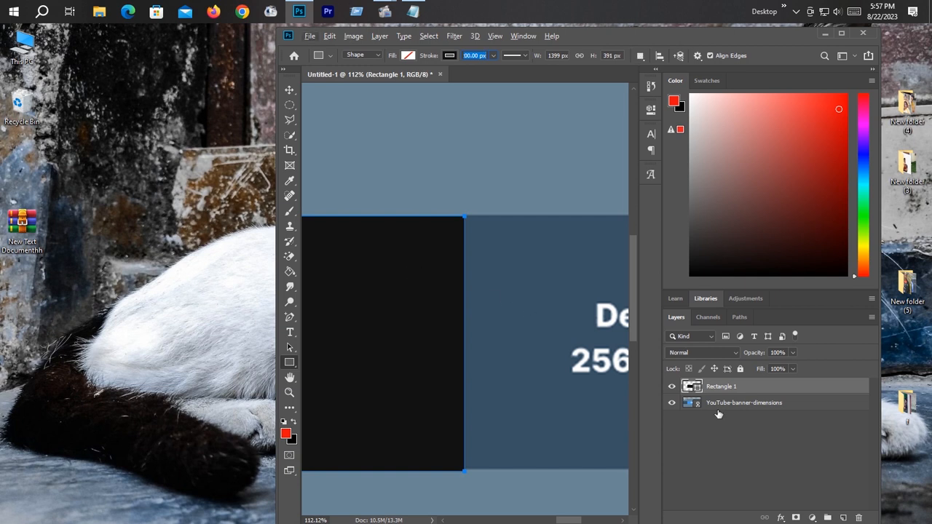
{"action": "left_click_drag", "start_coordinate": [733, 407], "coordinate": [732, 394]}
{"action": "left_click", "coordinate": [732, 390]}
Step: Draw a second rectangle about 2562 x 392 px across the full width of the template's desktop band
{"action": "scroll", "coordinate": [454, 304], "scroll_direction": "down", "scroll_amount": 5}
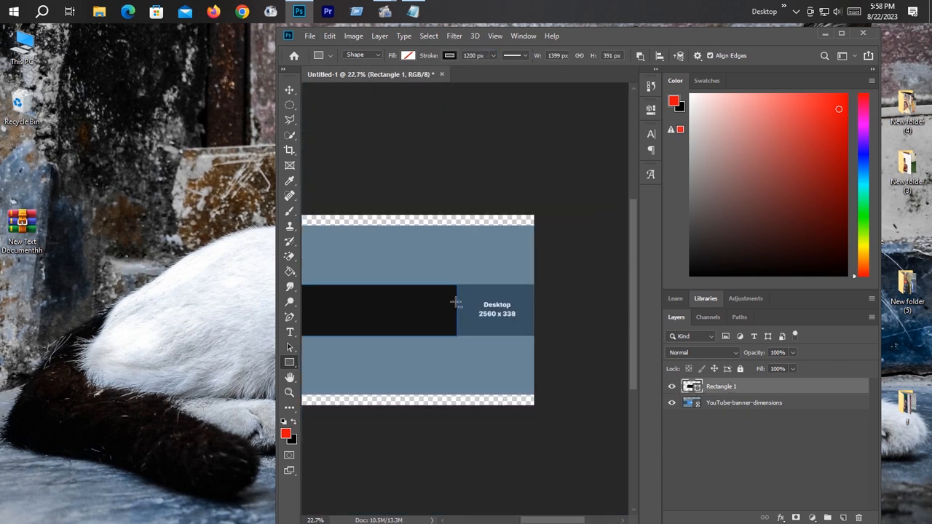
{"action": "right_click", "coordinate": [293, 360]}
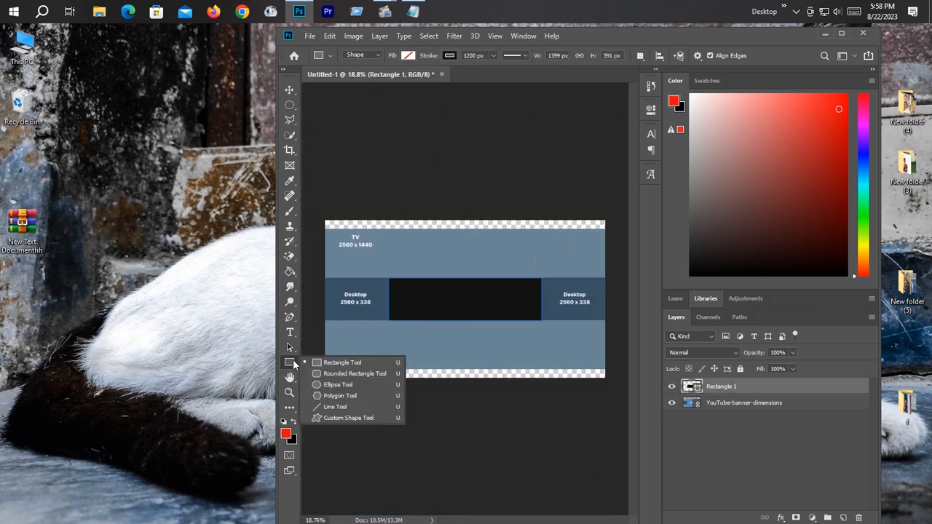
{"action": "left_click", "coordinate": [341, 363]}
{"action": "scroll", "coordinate": [326, 299], "scroll_direction": "up", "scroll_amount": 5}
{"action": "scroll", "coordinate": [325, 299], "scroll_direction": "up", "scroll_amount": 5}
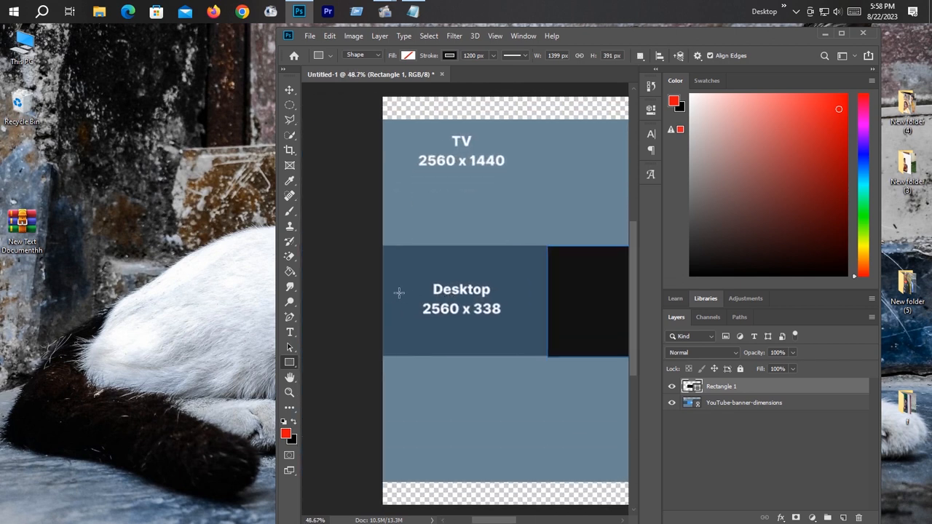
{"action": "left_click_drag", "start_coordinate": [398, 192], "coordinate": [501, 378]}
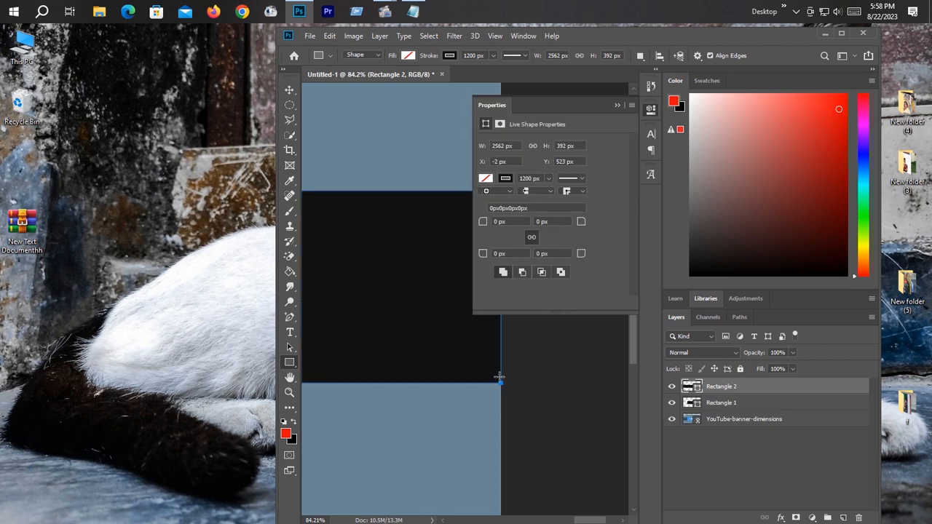
Step: Change the stroke colour of the desktop-band rectangle to white
{"action": "left_click", "coordinate": [507, 179]}
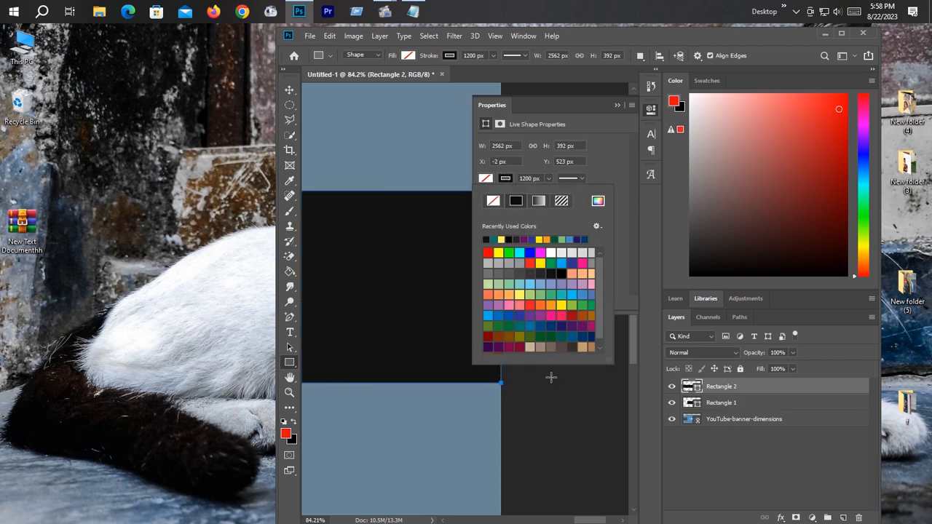
{"action": "left_click", "coordinate": [553, 253]}
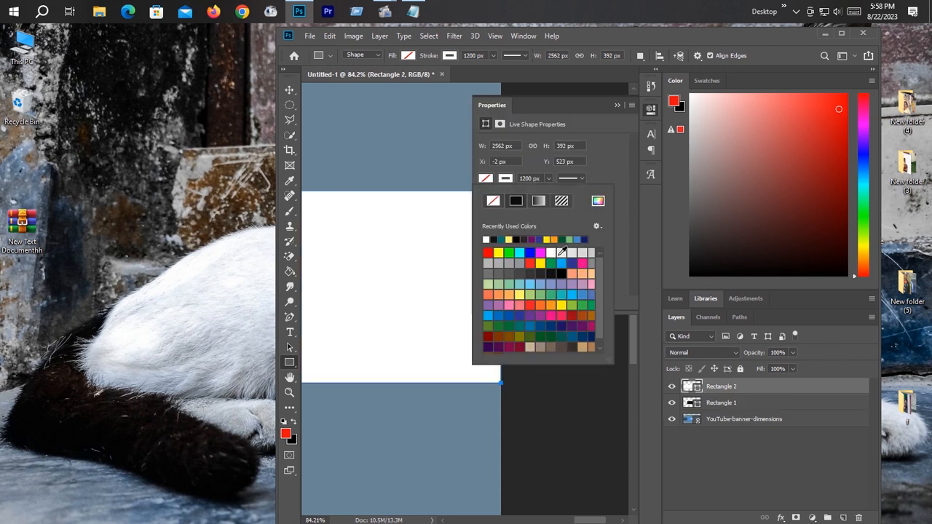
{"action": "left_click", "coordinate": [624, 109]}
{"action": "left_click", "coordinate": [620, 103]}
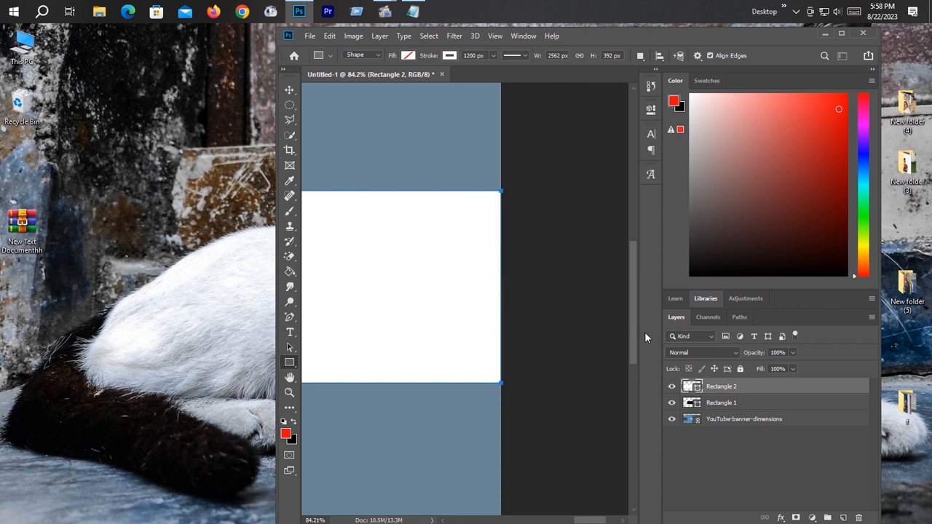
Step: Move the Rectangle 1 layer above Rectangle 2 so the black safe area lies over the white band
{"action": "left_click", "coordinate": [728, 404]}
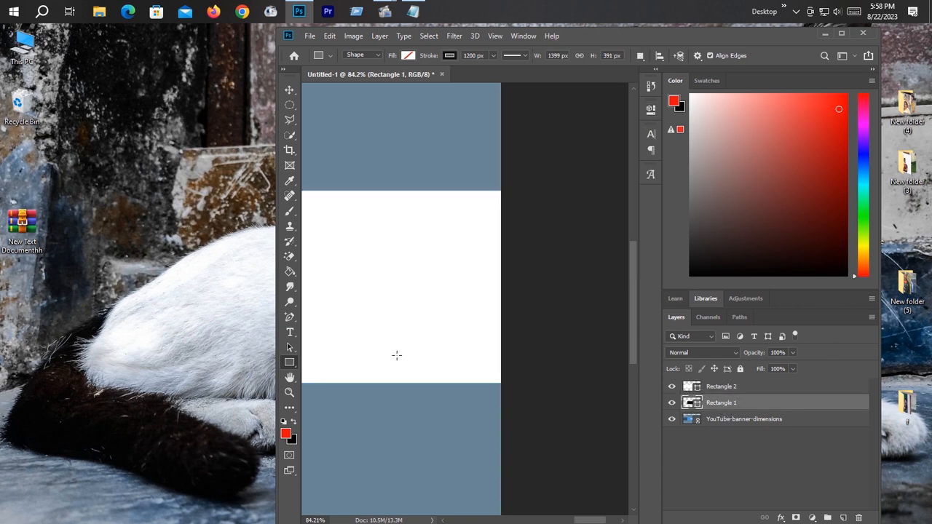
{"action": "key", "text": "ctrl+0"}
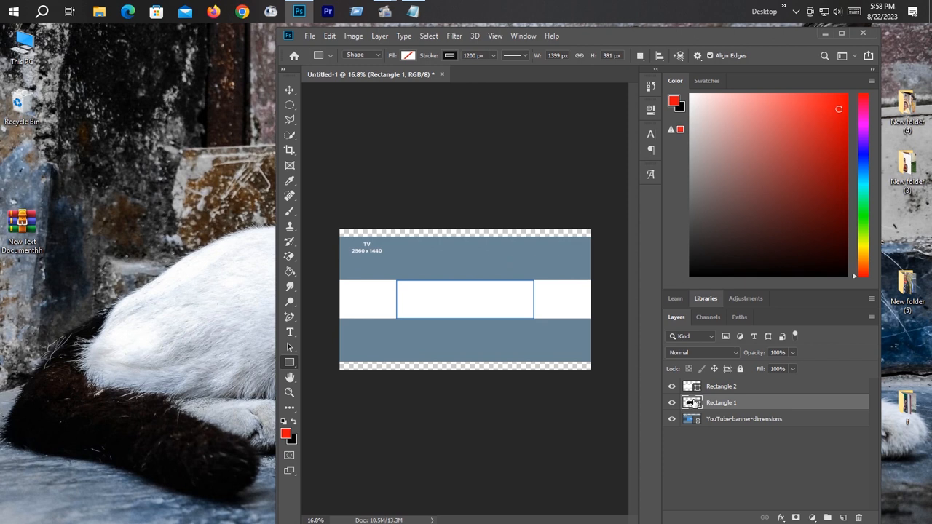
{"action": "left_click_drag", "start_coordinate": [718, 407], "coordinate": [723, 386]}
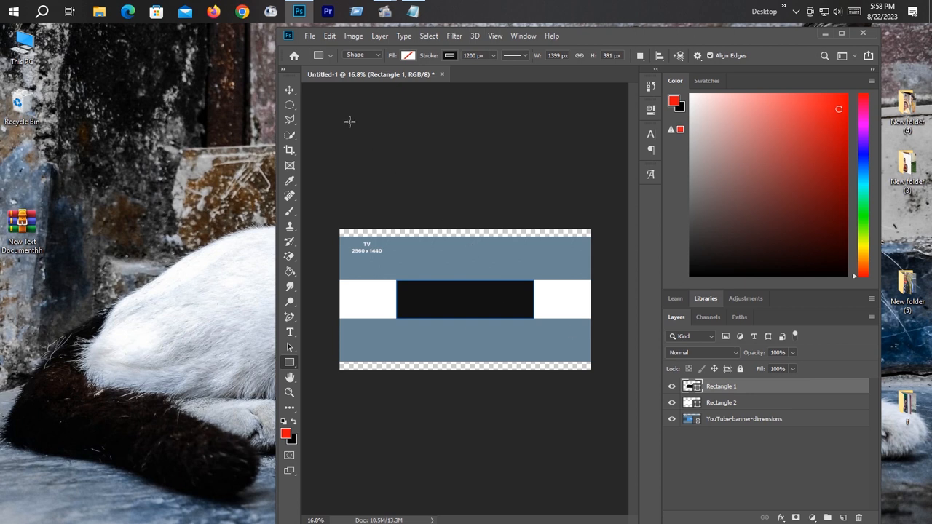
Step: Place the ai-generated-7982835_1280 image as a linked layer and move it below both rectangles, above the dimensions template
{"action": "left_click", "coordinate": [309, 37]}
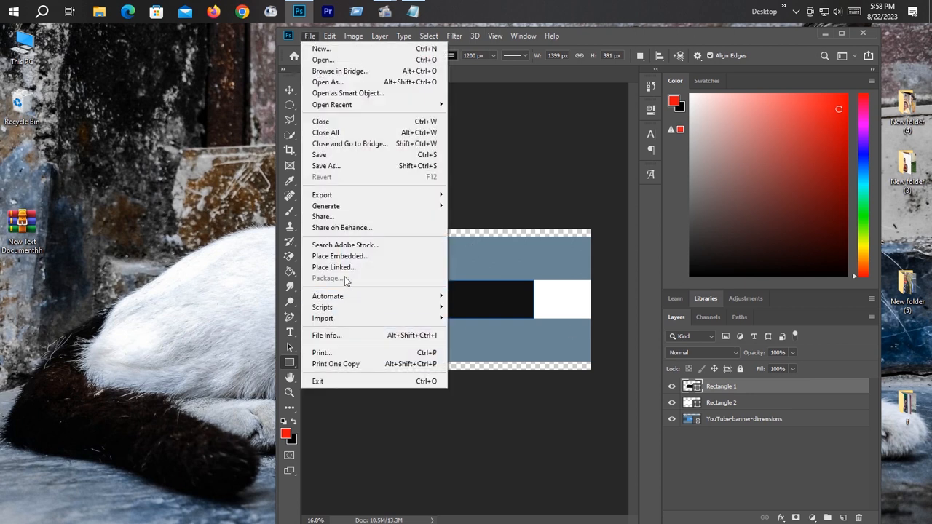
{"action": "left_click", "coordinate": [344, 270]}
{"action": "double_click", "coordinate": [555, 161]}
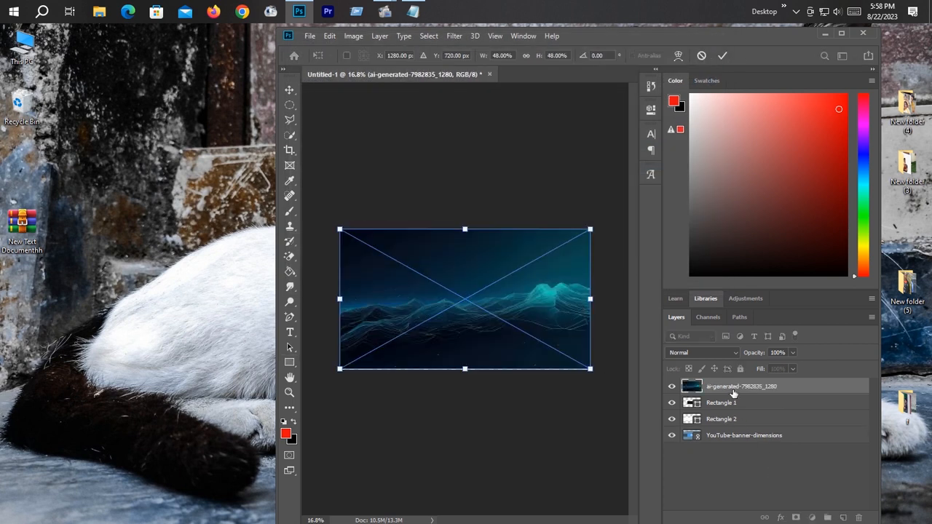
{"action": "left_click_drag", "start_coordinate": [732, 389], "coordinate": [734, 409]}
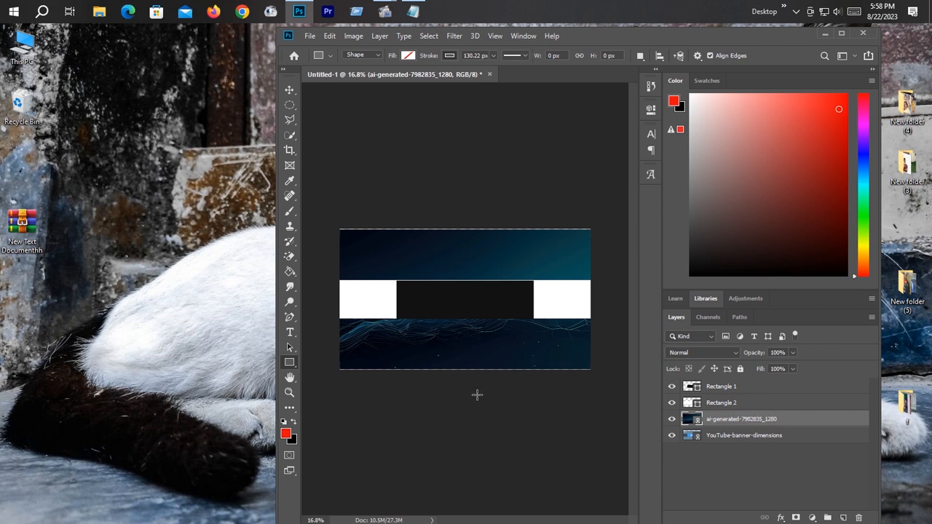
Step: Scale the ai-generated background image up to about 52% so it extends past the canvas edges on all sides
{"action": "key", "text": "ctrl+t"}
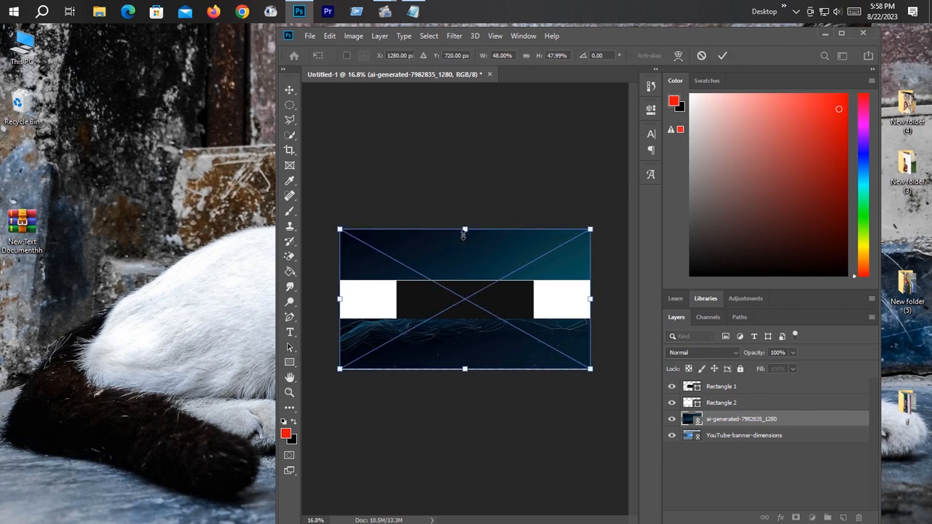
{"action": "left_click_drag", "start_coordinate": [463, 233], "coordinate": [465, 222]}
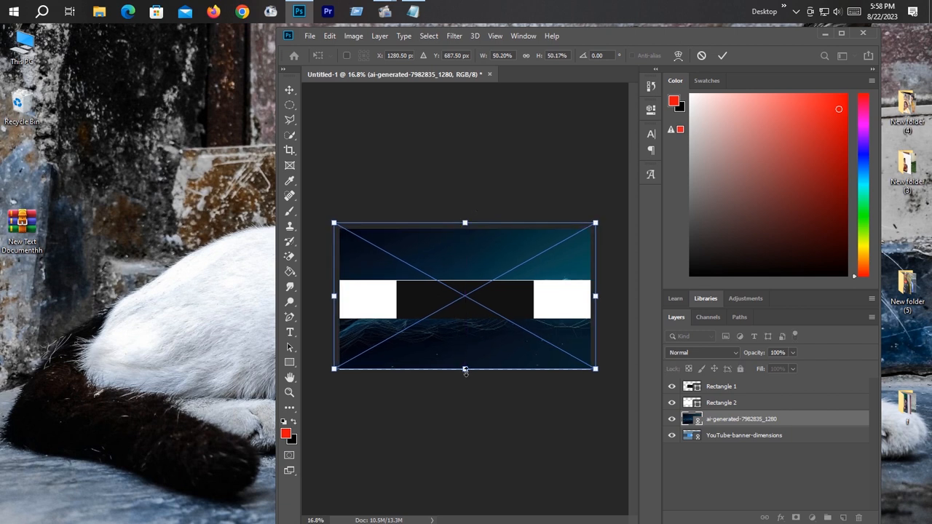
{"action": "left_click_drag", "start_coordinate": [465, 370], "coordinate": [465, 376]}
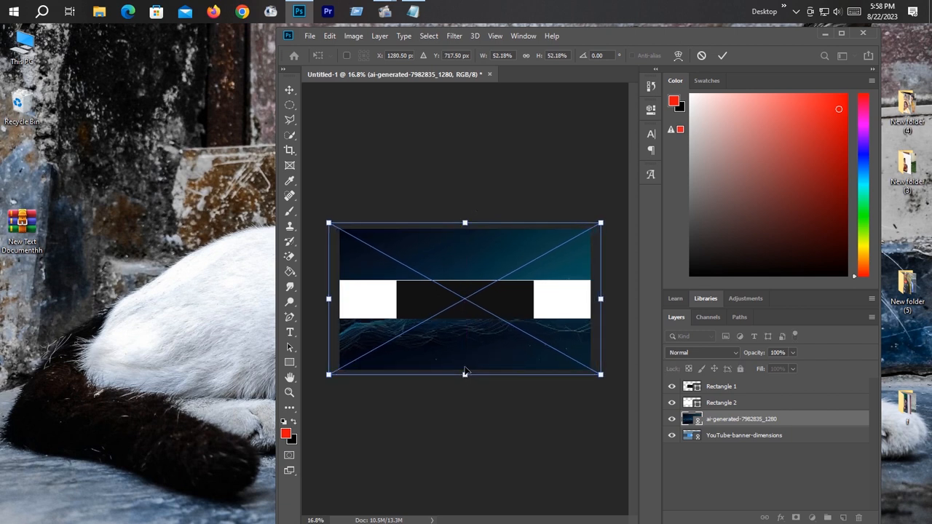
{"action": "key", "text": "u"}
{"action": "left_click", "coordinate": [722, 56]}
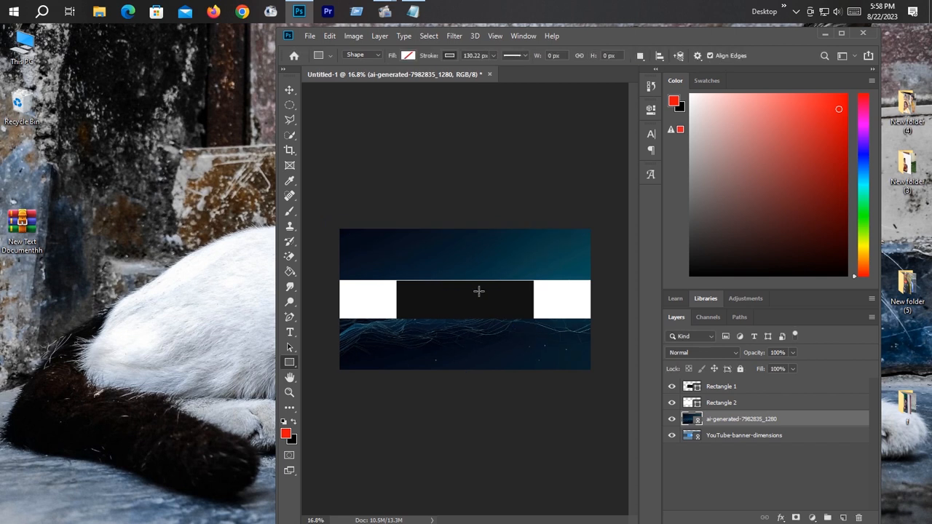
{"action": "scroll", "coordinate": [479, 291], "scroll_direction": "down", "scroll_amount": 6}
{"action": "scroll", "coordinate": [480, 287], "scroll_direction": "up", "scroll_amount": 7}
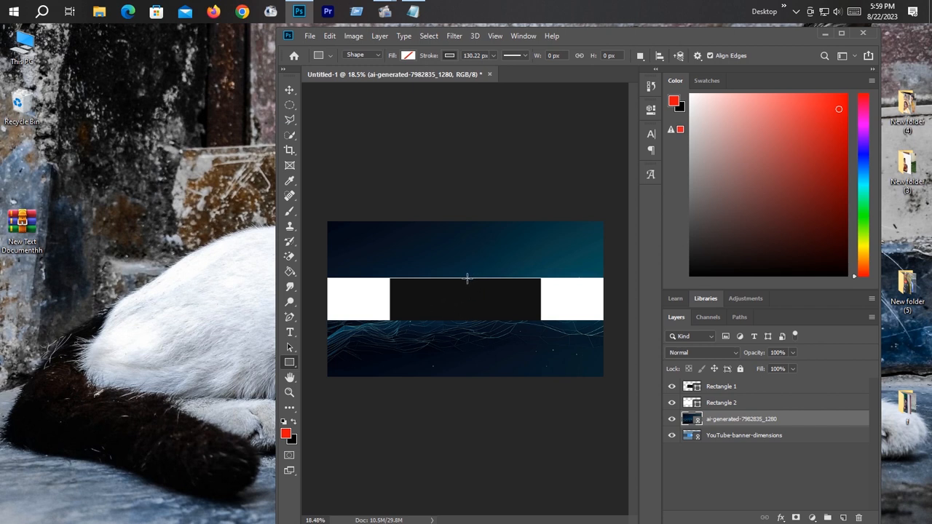
{"action": "left_click", "coordinate": [720, 387]}
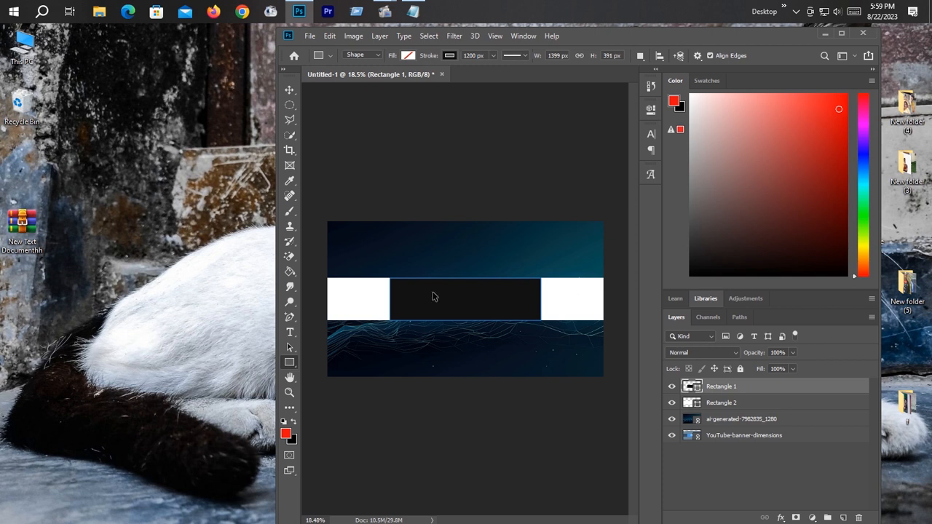
{"action": "key", "text": "ctrl+t"}
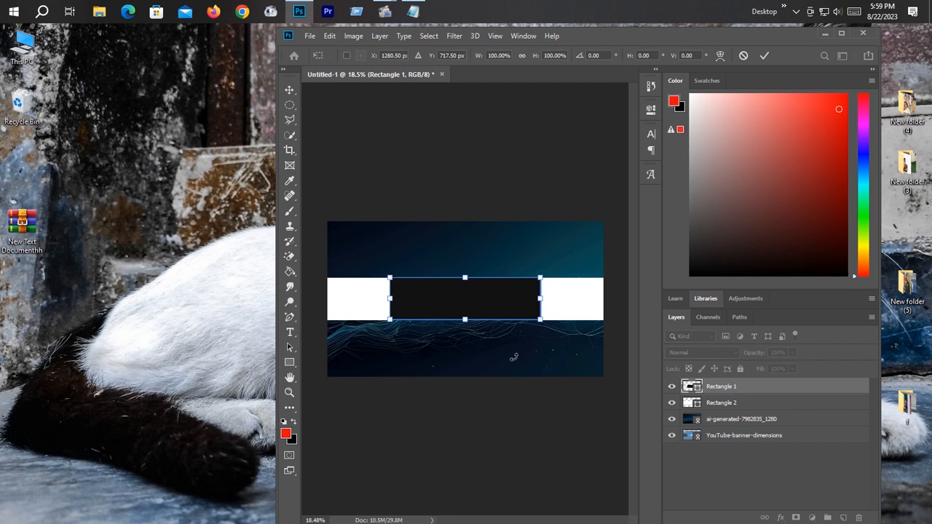
{"action": "key", "text": "u"}
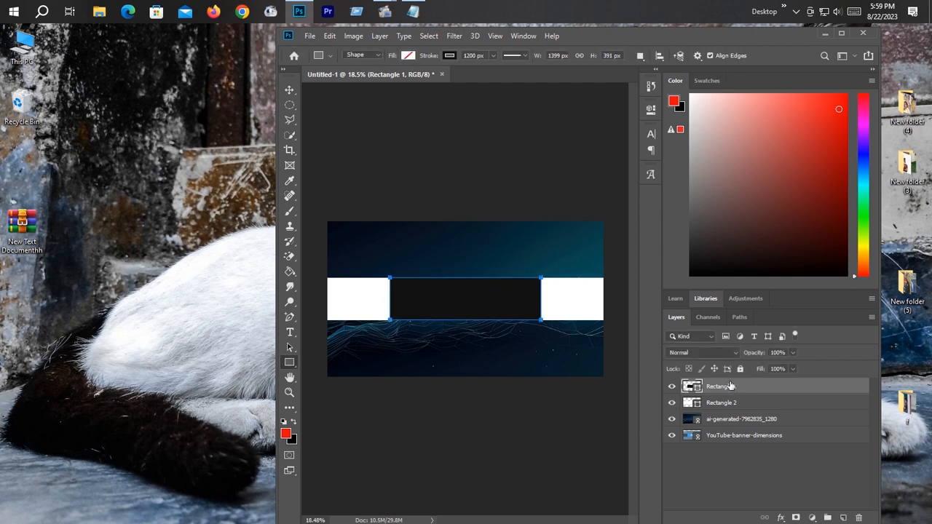
{"action": "left_click", "coordinate": [726, 405]}
{"action": "left_click", "coordinate": [734, 388]}
{"action": "scroll", "coordinate": [500, 281], "scroll_direction": "down", "scroll_amount": 7}
{"action": "scroll", "coordinate": [500, 282], "scroll_direction": "up", "scroll_amount": 10}
{"action": "scroll", "coordinate": [500, 281], "scroll_direction": "down", "scroll_amount": 7}
{"action": "scroll", "coordinate": [500, 282], "scroll_direction": "up", "scroll_amount": 3}
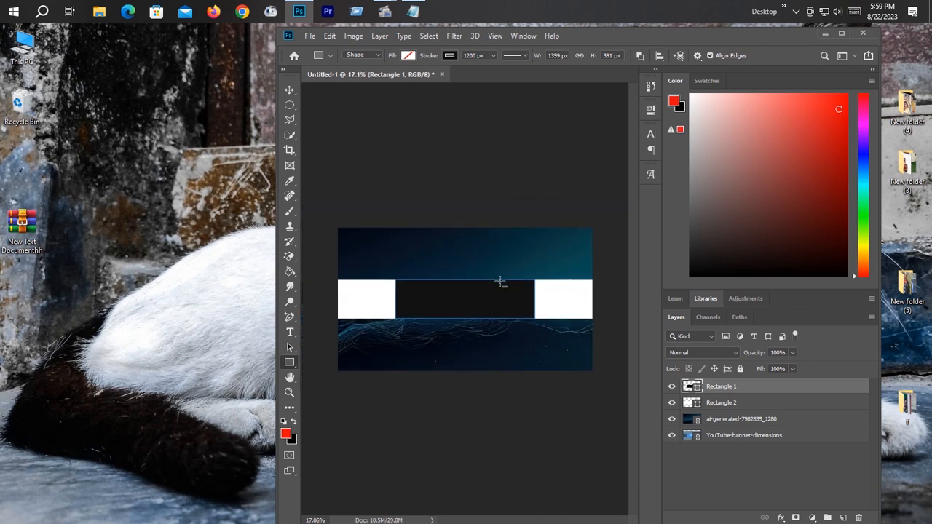
{"action": "scroll", "coordinate": [500, 282], "scroll_direction": "up", "scroll_amount": 3}
{"action": "scroll", "coordinate": [477, 289], "scroll_direction": "up", "scroll_amount": 3, "text": "alt"}
{"action": "scroll", "coordinate": [477, 289], "scroll_direction": "down", "scroll_amount": 2, "text": "alt"}
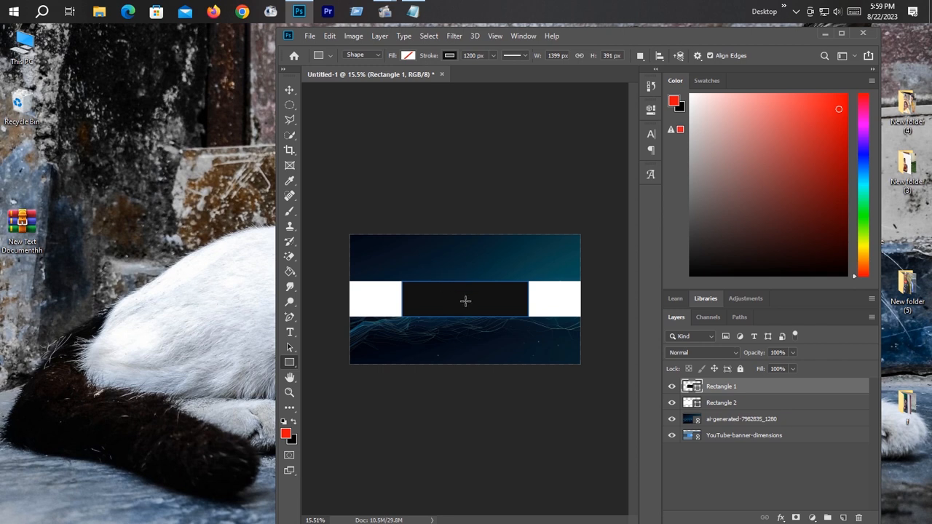
Step: Place the linked youtube-1495277_1280 logo in the black safe area, scaled to about 6% and rotated about -41°
{"action": "left_click", "coordinate": [310, 36]}
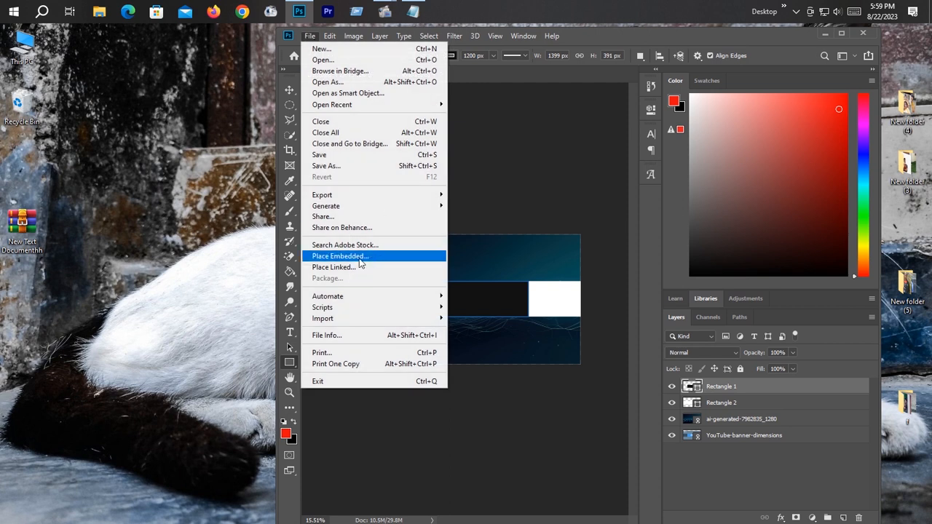
{"action": "left_click", "coordinate": [349, 267]}
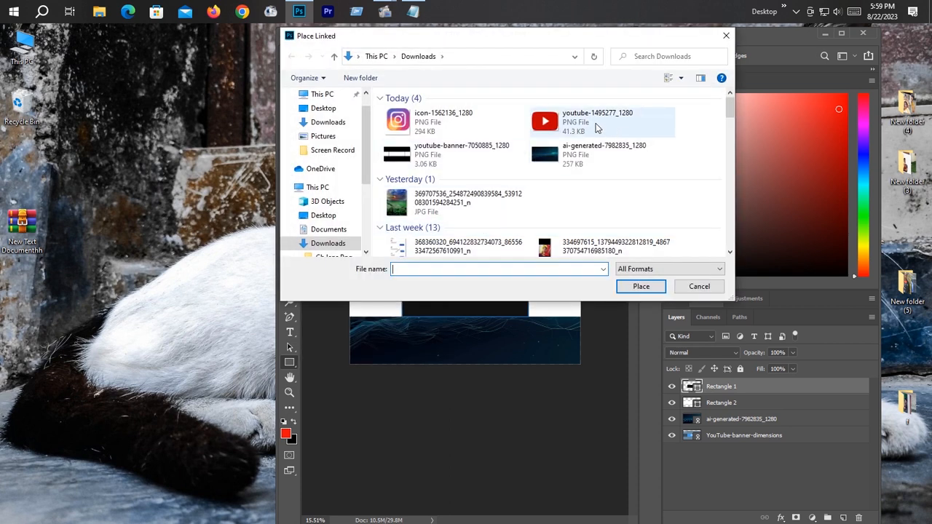
{"action": "double_click", "coordinate": [583, 121]}
{"action": "left_click_drag", "start_coordinate": [556, 368], "coordinate": [432, 276]}
{"action": "left_click_drag", "start_coordinate": [428, 313], "coordinate": [457, 280]}
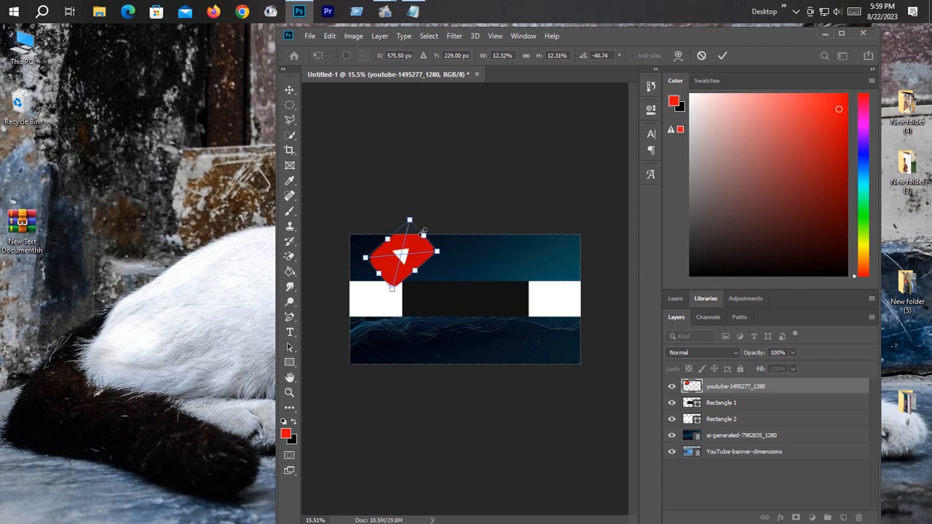
{"action": "left_click_drag", "start_coordinate": [424, 235], "coordinate": [453, 291]}
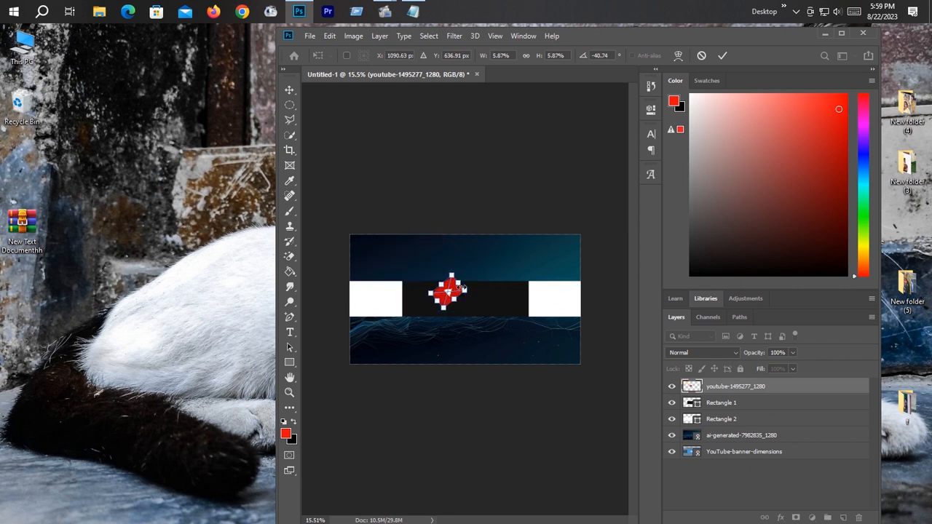
{"action": "key", "text": "u"}
Step: Place the linked Facebook logo PNG at the left end of the black safe area, scaled to about 8.5%
{"action": "left_click", "coordinate": [309, 35]}
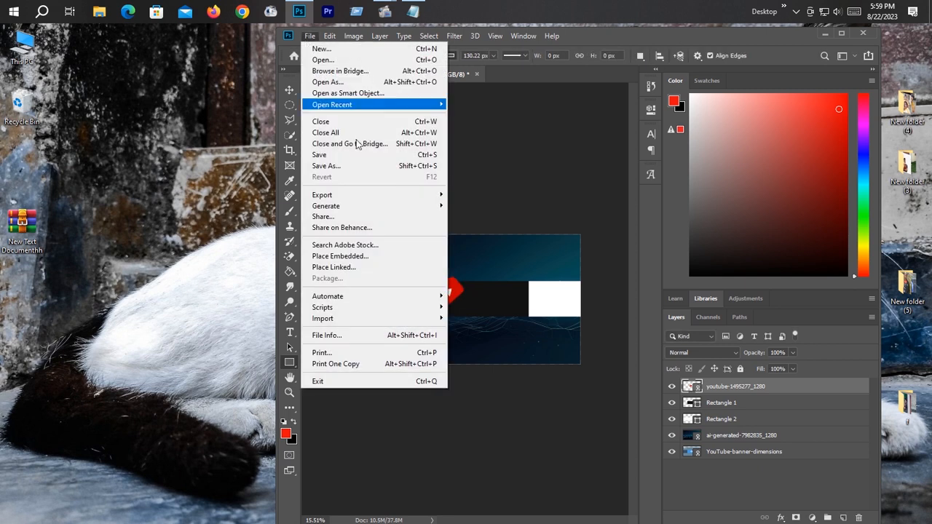
{"action": "left_click", "coordinate": [343, 266]}
{"action": "scroll", "coordinate": [469, 162], "scroll_direction": "down", "scroll_amount": 10}
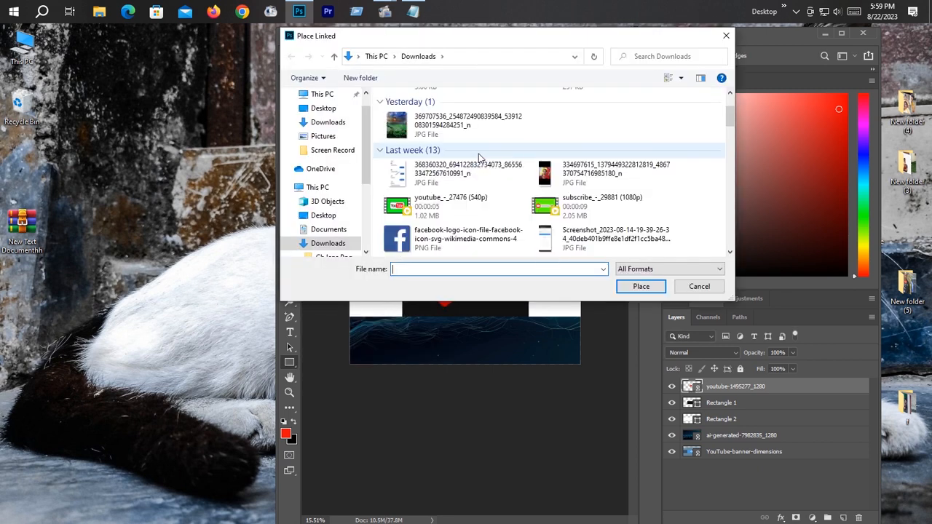
{"action": "double_click", "coordinate": [440, 140]}
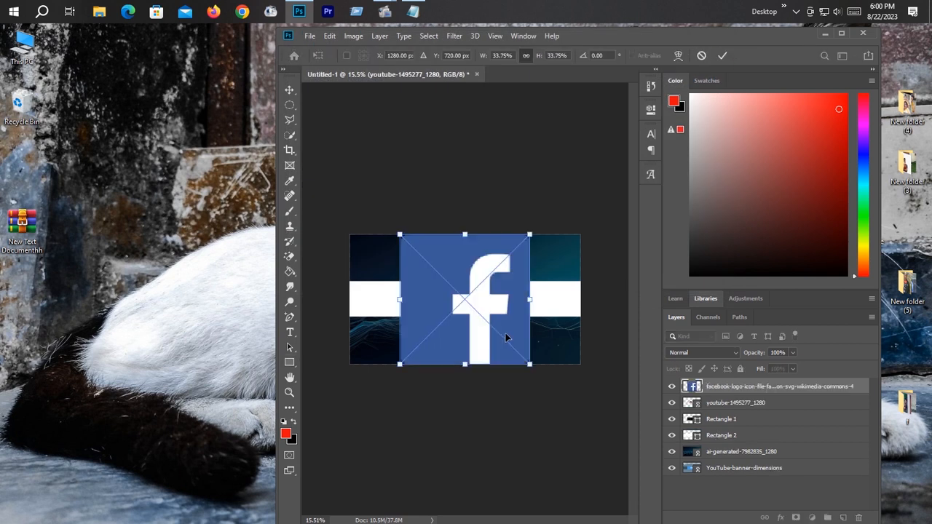
{"action": "left_click_drag", "start_coordinate": [525, 357], "coordinate": [424, 301]}
{"action": "key", "text": "u"}
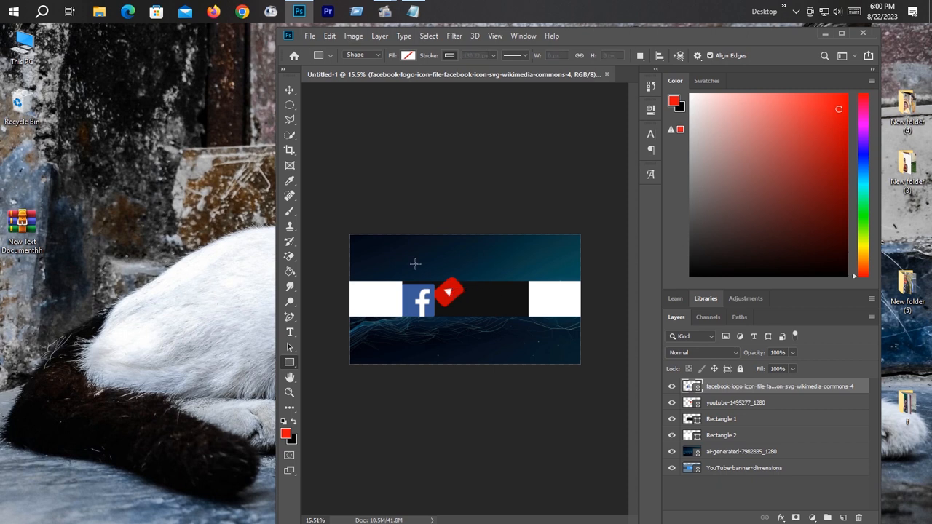
Step: Shrink the YouTube logo further and position it near the upper middle of the black safe area
{"action": "left_click", "coordinate": [297, 92]}
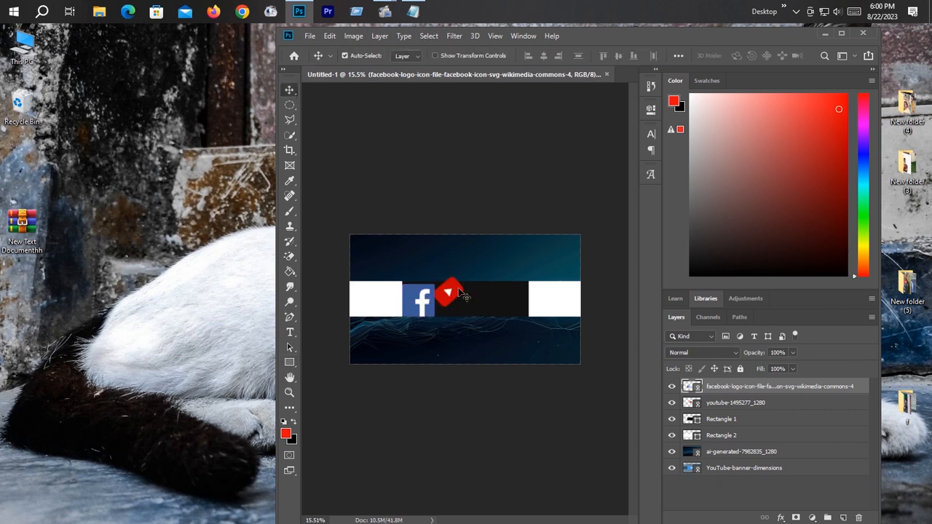
{"action": "left_click_drag", "start_coordinate": [453, 294], "coordinate": [477, 289]}
{"action": "key", "text": "ctrl+t"}
{"action": "left_click", "coordinate": [722, 56]}
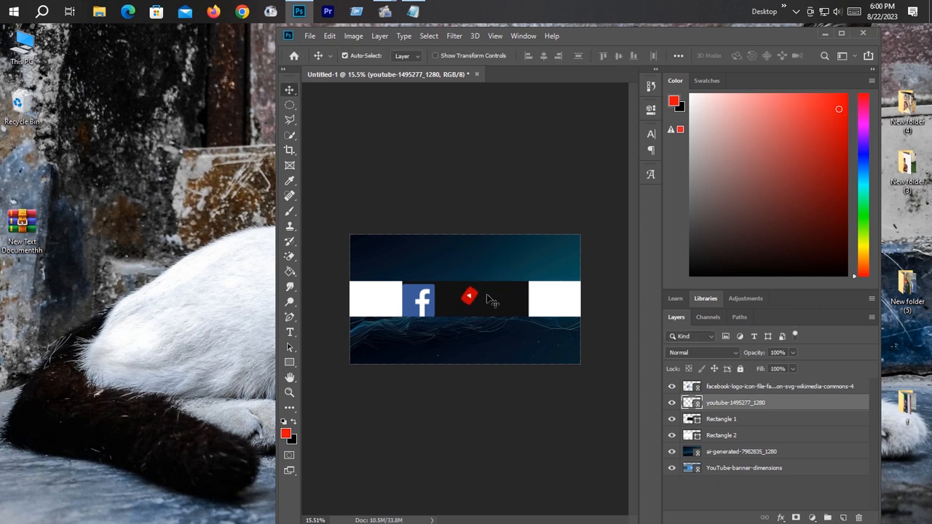
{"action": "left_click_drag", "start_coordinate": [479, 300], "coordinate": [464, 296]}
Step: Shrink the Facebook logo into the safe area's lower-left corner and shift the YouTube logo slightly to the right
{"action": "left_click", "coordinate": [430, 298]}
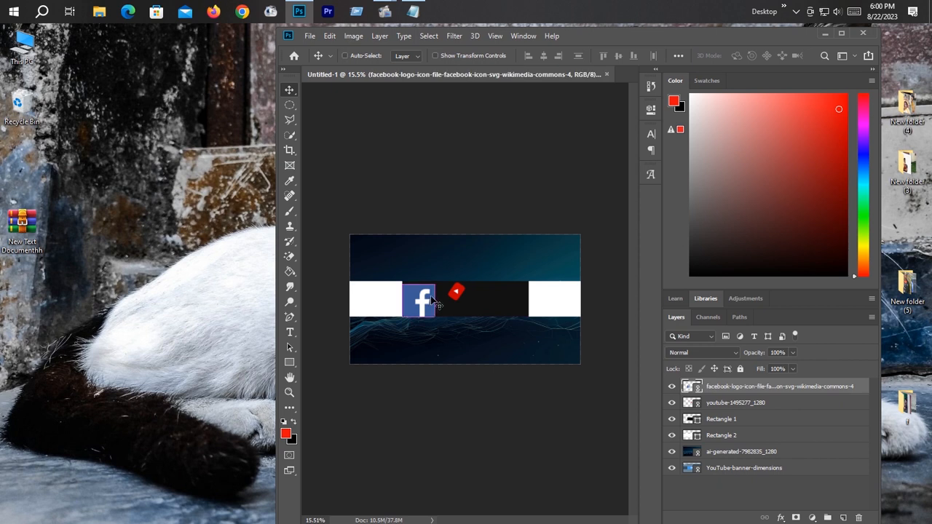
{"action": "key", "text": "ctrl+t"}
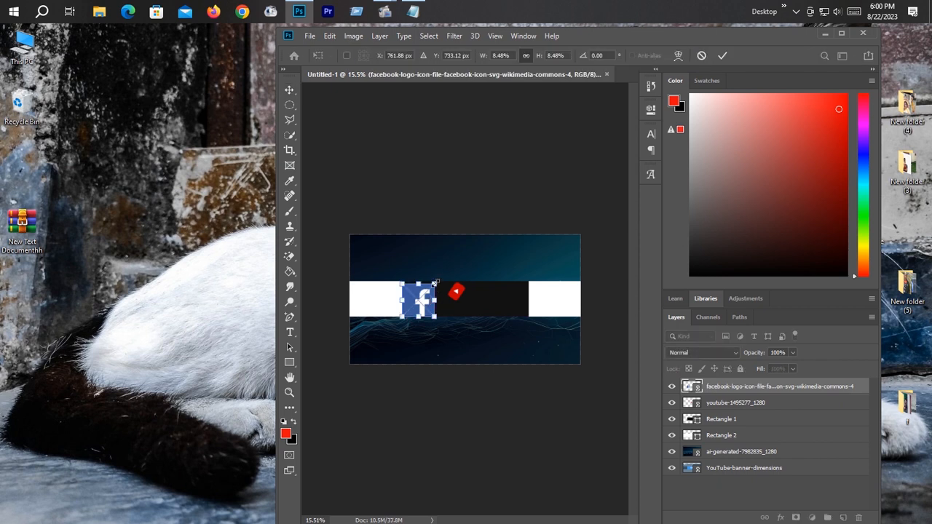
{"action": "left_click_drag", "start_coordinate": [435, 283], "coordinate": [421, 300]}
{"action": "key", "text": "Return"}
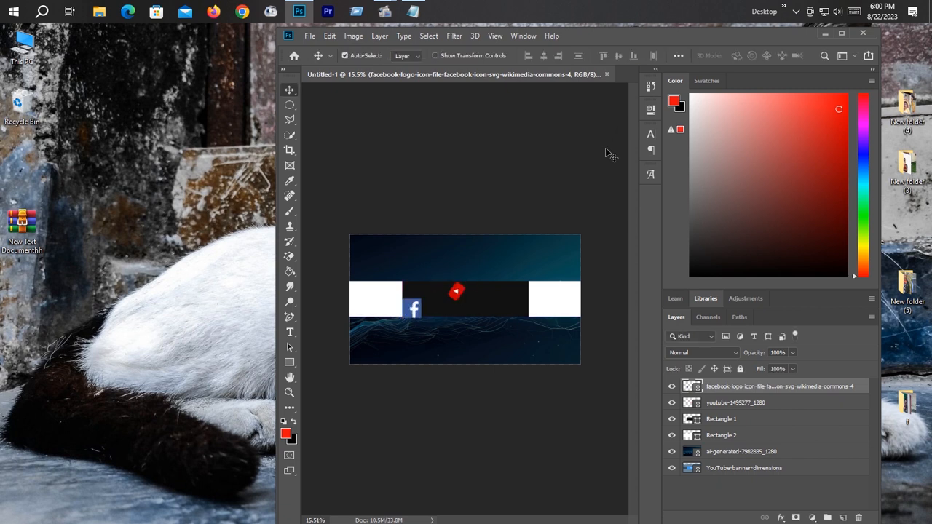
{"action": "left_click_drag", "start_coordinate": [412, 314], "coordinate": [473, 295]}
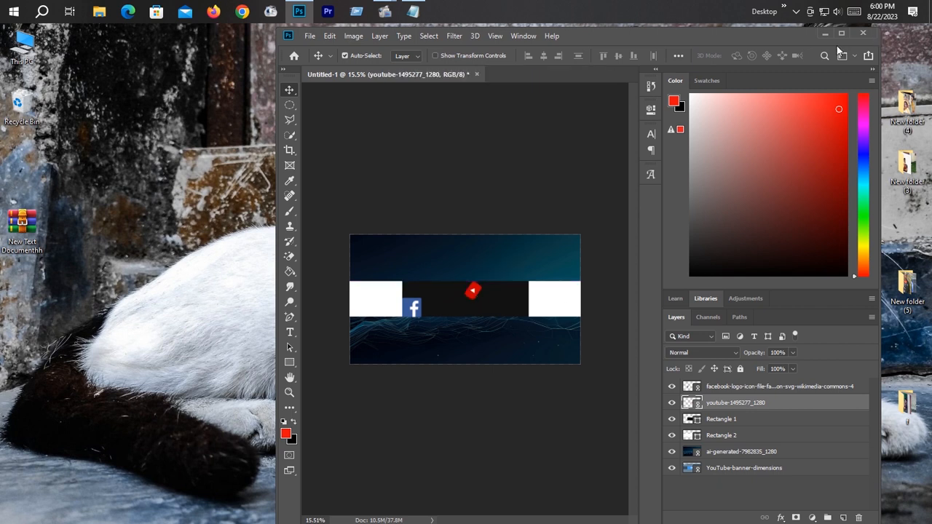
Step: Switch to Notepad to copy the four lines of channel topics, and return to Photoshop
{"action": "left_click", "coordinate": [820, 34]}
{"action": "left_click", "coordinate": [413, 11]}
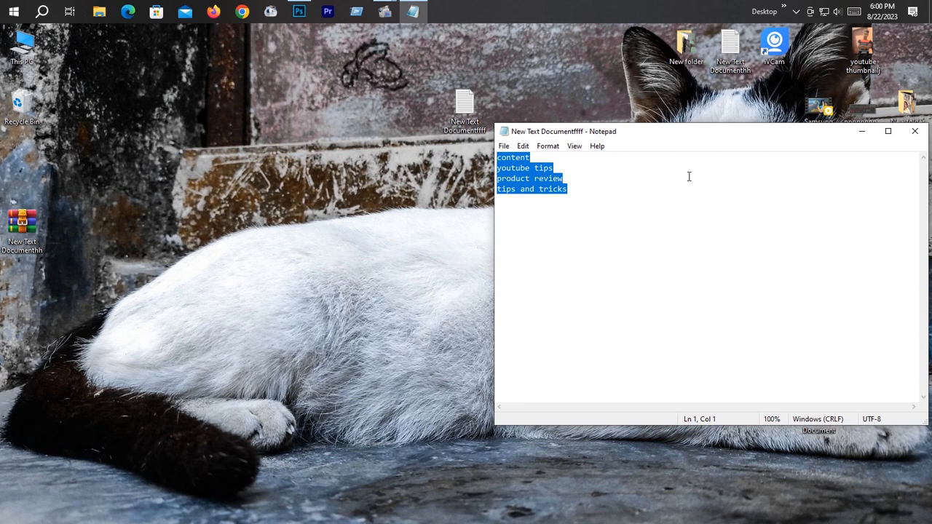
{"action": "left_click", "coordinate": [863, 132]}
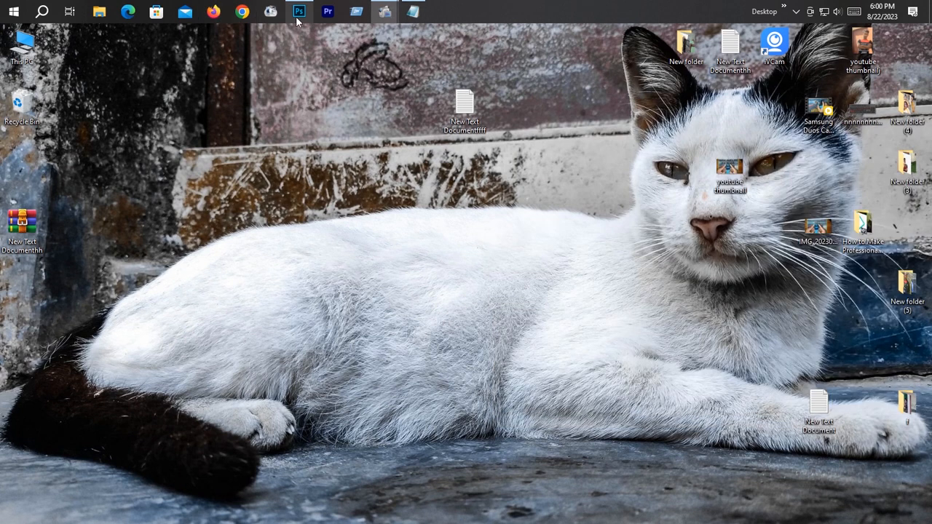
{"action": "left_click", "coordinate": [299, 11]}
Step: Add a text box across the right half of the black safe area containing the copied lines "content, youtube tips, product review, tips and tricks"
{"action": "left_click", "coordinate": [290, 335]}
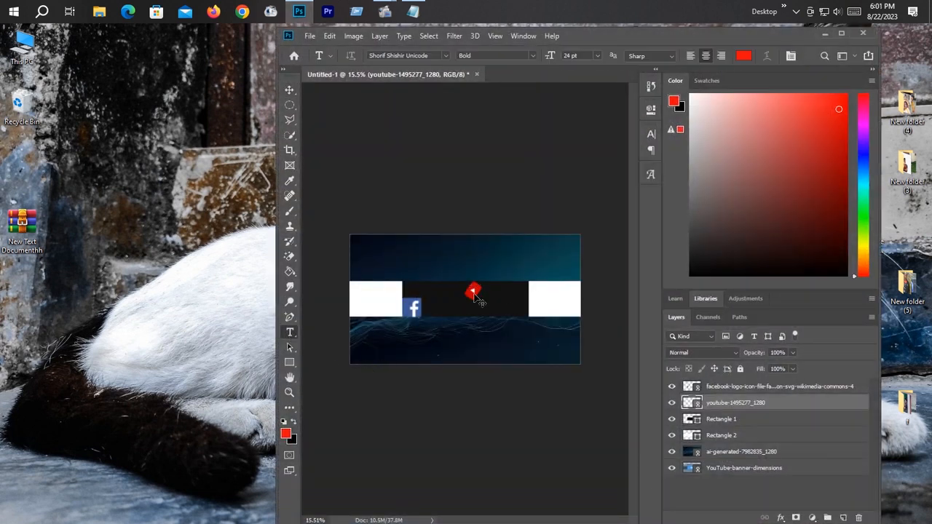
{"action": "left_click_drag", "start_coordinate": [473, 298], "coordinate": [525, 314]}
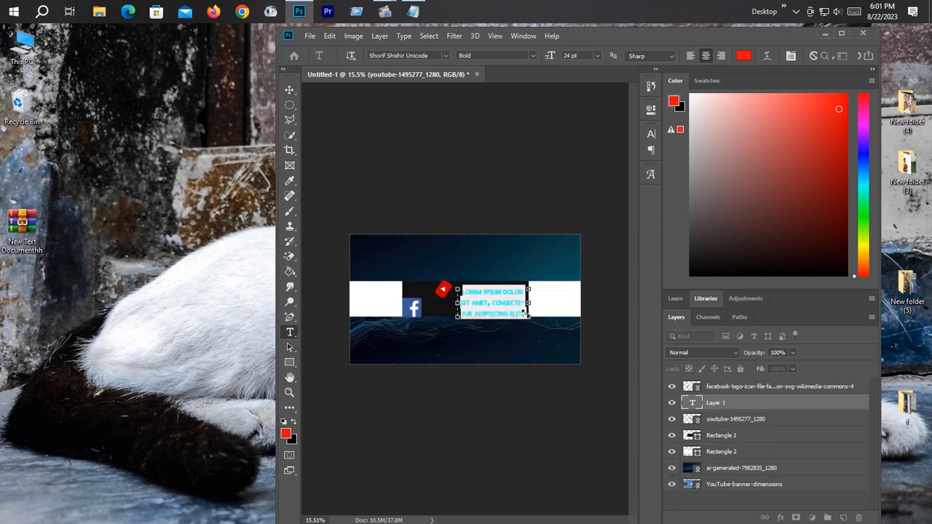
{"action": "type", "text": "CONTENT YOUTUBE TIPS PRODUCT REVIEW"}
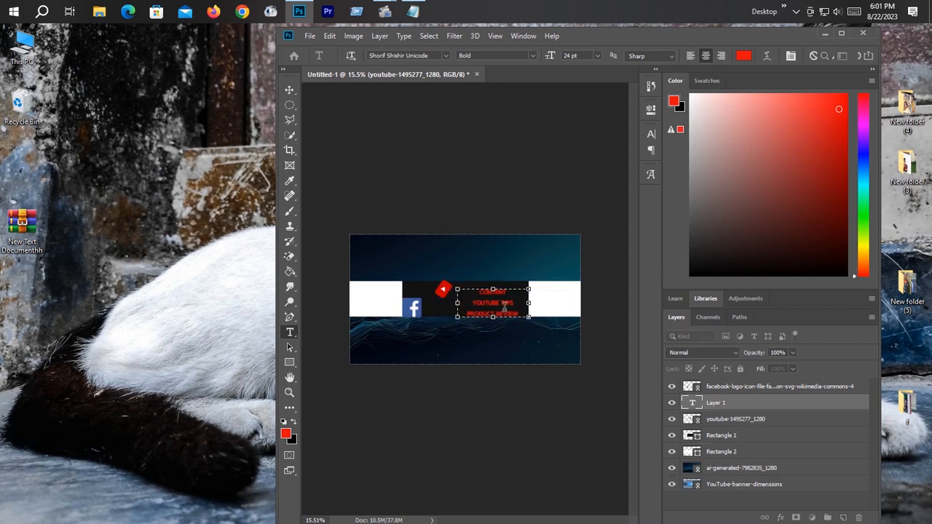
{"action": "left_click_drag", "start_coordinate": [503, 303], "coordinate": [503, 302]}
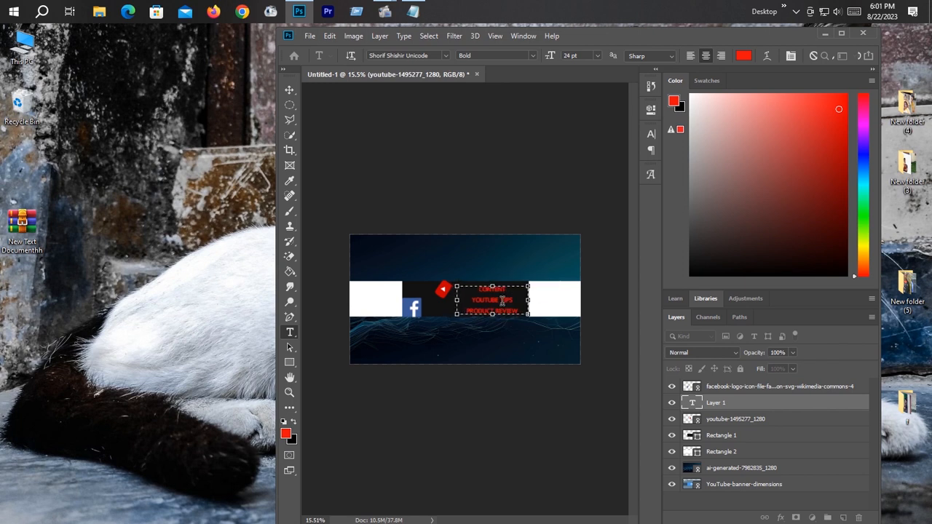
{"action": "left_click", "coordinate": [738, 417]}
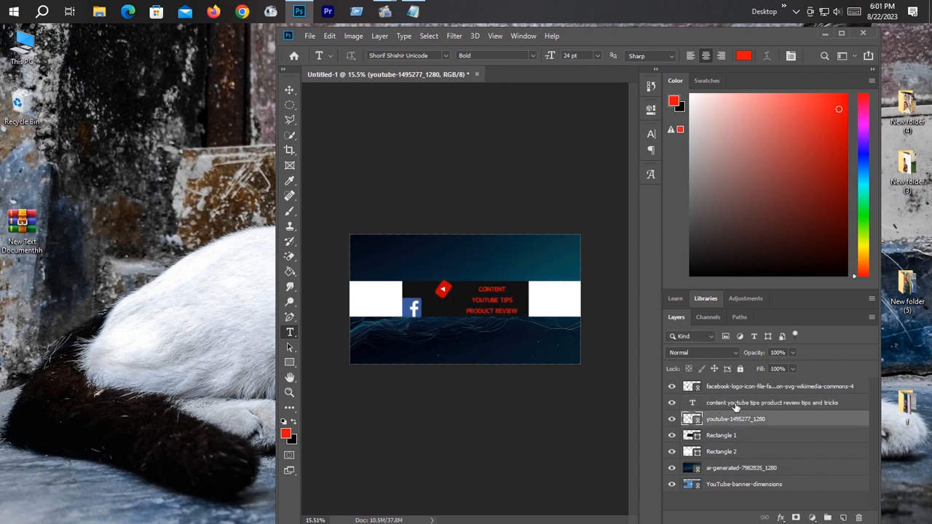
Step: Recolor the "YouTube tips" line of the topic text light green (#73e39d)
{"action": "left_click", "coordinate": [735, 405]}
{"action": "left_click", "coordinate": [489, 311]}
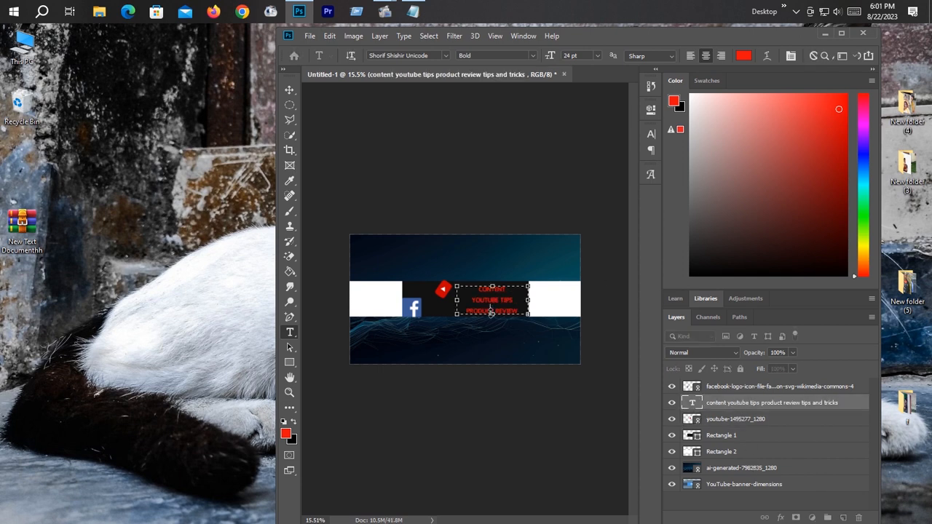
{"action": "triple_click", "coordinate": [497, 300]}
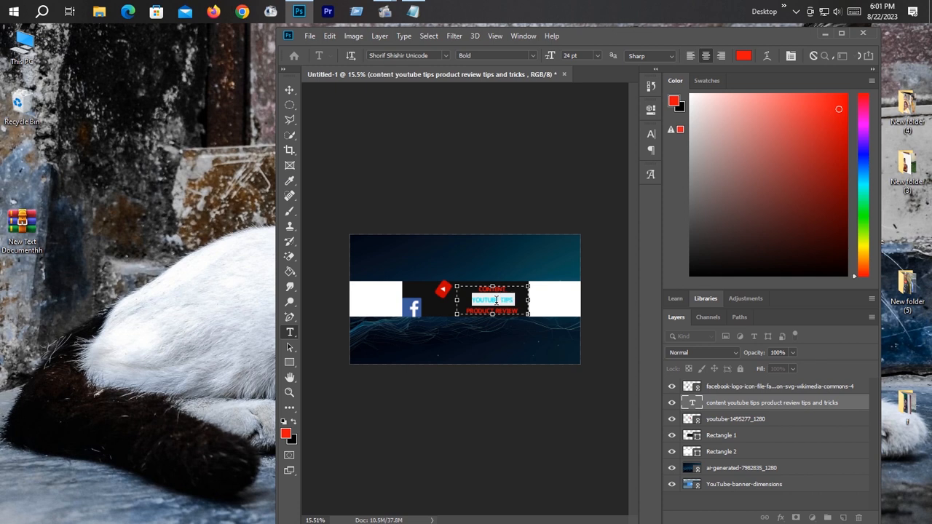
{"action": "left_click", "coordinate": [740, 58]}
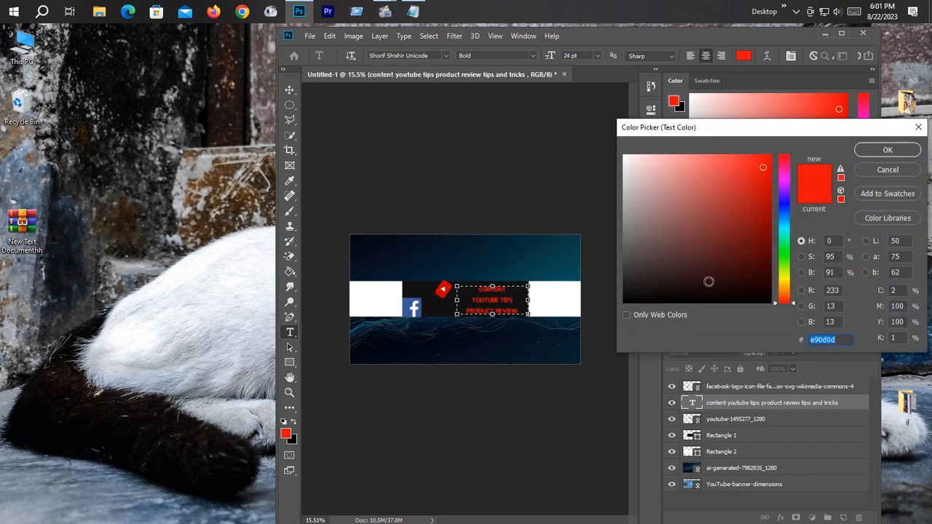
{"action": "left_click", "coordinate": [726, 237]}
{"action": "left_click", "coordinate": [747, 187]}
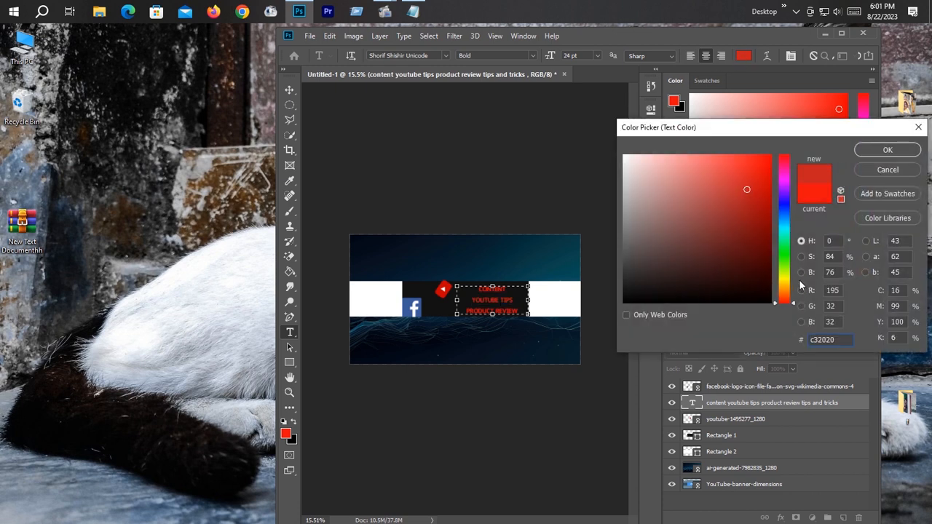
{"action": "left_click_drag", "start_coordinate": [786, 288], "coordinate": [786, 244]}
{"action": "left_click", "coordinate": [758, 209]}
{"action": "mouse_move", "coordinate": [757, 209]}
{"action": "left_mouse_down"}
{"action": "mouse_move", "coordinate": [755, 243]}
{"action": "mouse_move", "coordinate": [739, 256]}
{"action": "mouse_move", "coordinate": [726, 203]}
{"action": "mouse_move", "coordinate": [697, 171]}
{"action": "left_mouse_up"}
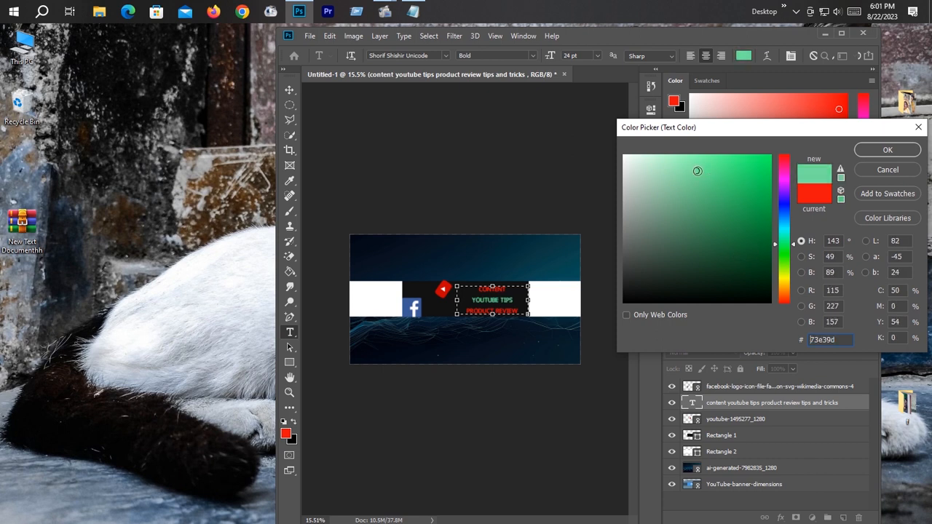
{"action": "left_click", "coordinate": [865, 155]}
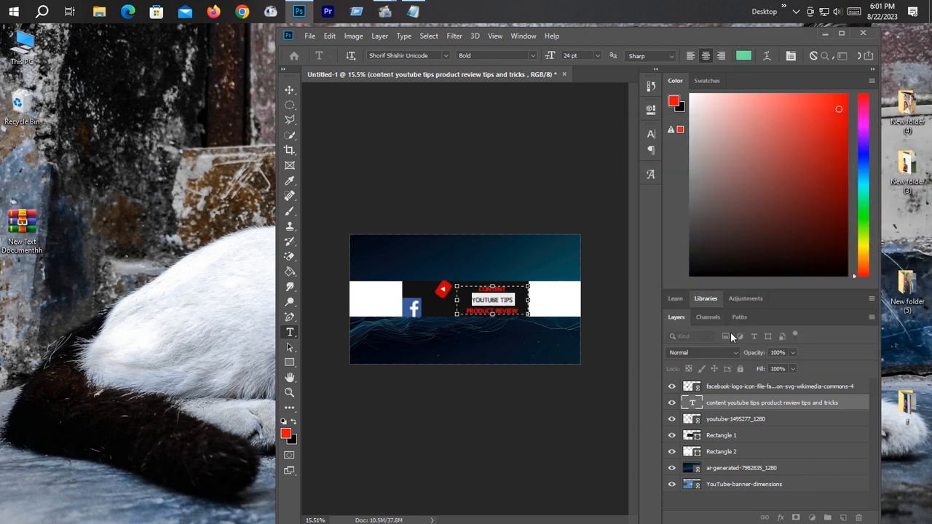
{"action": "left_click", "coordinate": [739, 419]}
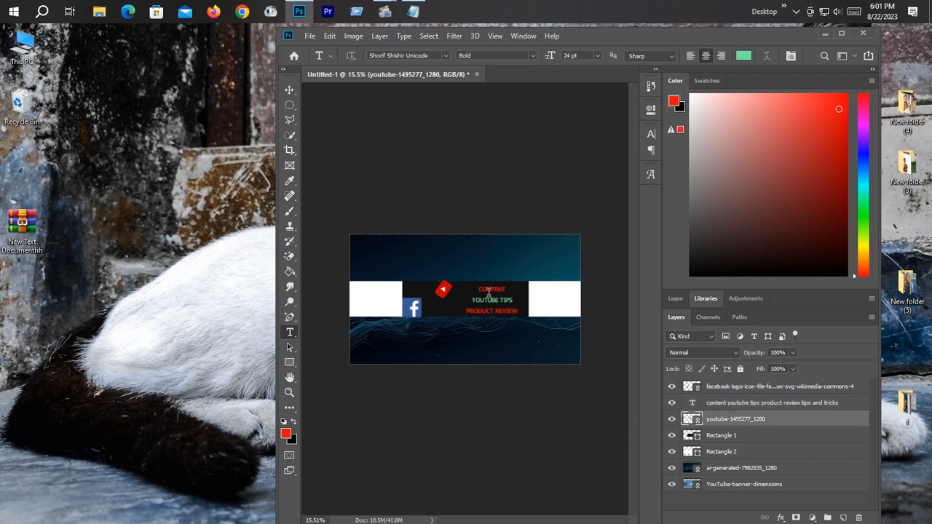
Step: Move the YouTube logo to the right, close beside the word "Content" in the safe area
{"action": "scroll", "coordinate": [470, 299], "scroll_direction": "up", "scroll_amount": 1}
{"action": "scroll", "coordinate": [462, 299], "scroll_direction": "down", "scroll_amount": 1}
{"action": "scroll", "coordinate": [459, 300], "scroll_direction": "up", "scroll_amount": 1}
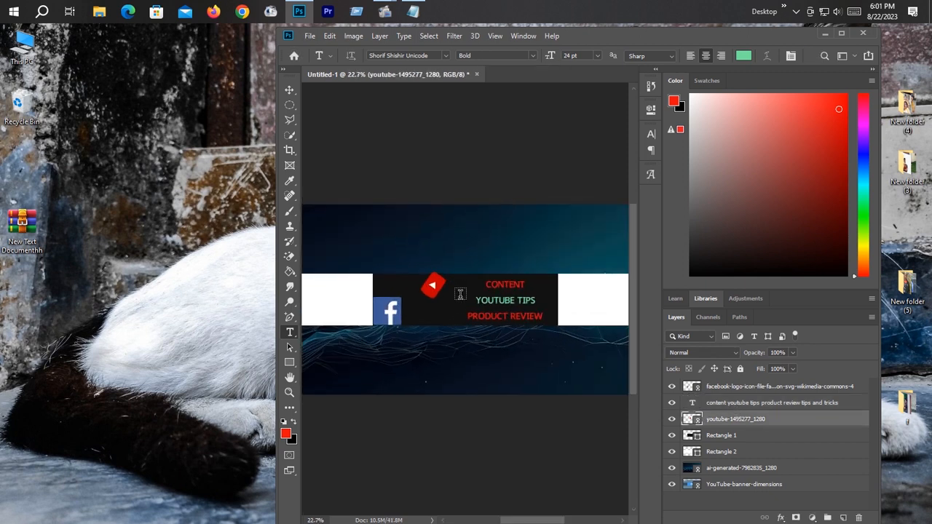
{"action": "scroll", "coordinate": [457, 299], "scroll_direction": "down", "scroll_amount": 1}
{"action": "mouse_move", "coordinate": [446, 291]}
{"action": "left_mouse_down"}
{"action": "mouse_move", "coordinate": [430, 293]}
{"action": "mouse_move", "coordinate": [462, 292]}
{"action": "left_mouse_up"}
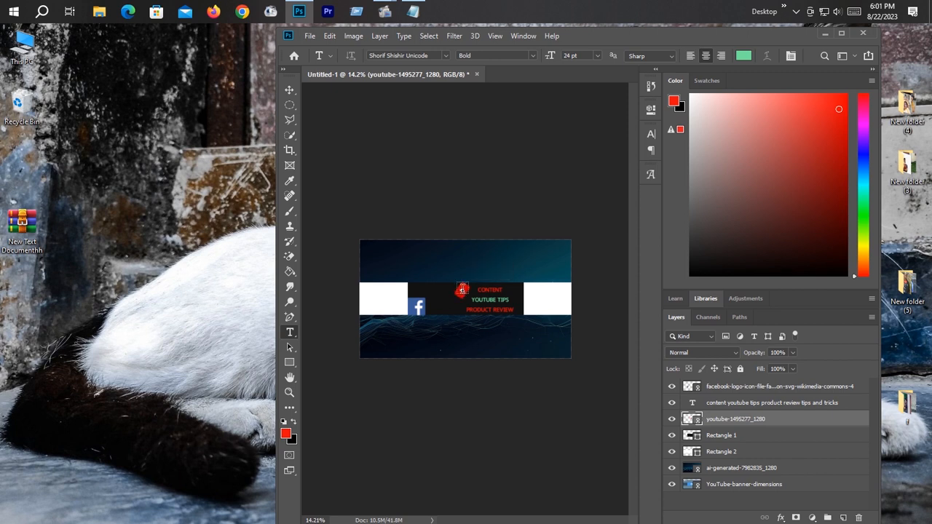
Step: Place the PNG file "r" from the Downloads folder into the banner as a linked image
{"action": "left_click", "coordinate": [309, 36]}
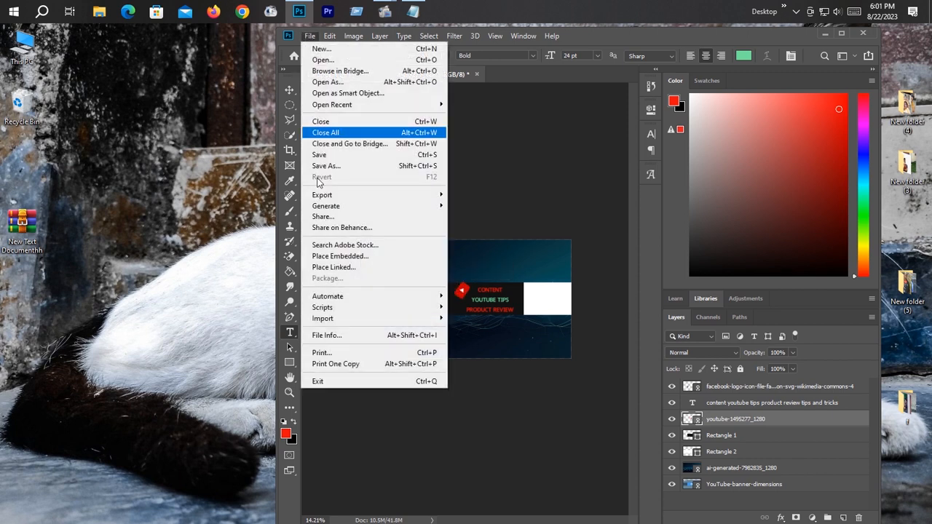
{"action": "left_click", "coordinate": [332, 267]}
{"action": "scroll", "coordinate": [505, 182], "scroll_direction": "down", "scroll_amount": 3}
{"action": "scroll", "coordinate": [505, 182], "scroll_direction": "down", "scroll_amount": 12}
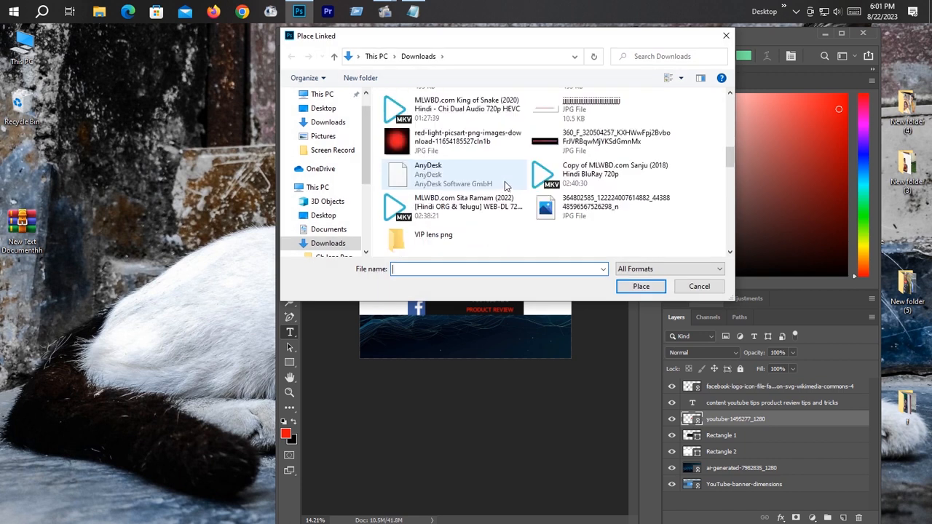
{"action": "double_click", "coordinate": [602, 121]}
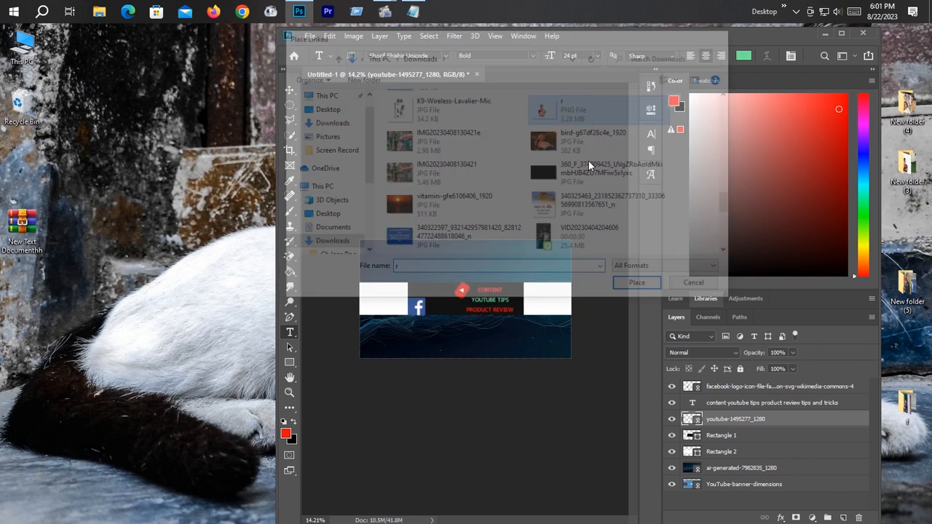
Step: Shrink the placed portrait to 4.78% and position it between the Facebook and YouTube logos in the safe area
{"action": "left_click_drag", "start_coordinate": [543, 360], "coordinate": [466, 299]}
{"action": "left_click_drag", "start_coordinate": [427, 265], "coordinate": [446, 284]}
{"action": "left_click_drag", "start_coordinate": [490, 256], "coordinate": [471, 271]}
{"action": "left_click_drag", "start_coordinate": [431, 305], "coordinate": [435, 300]}
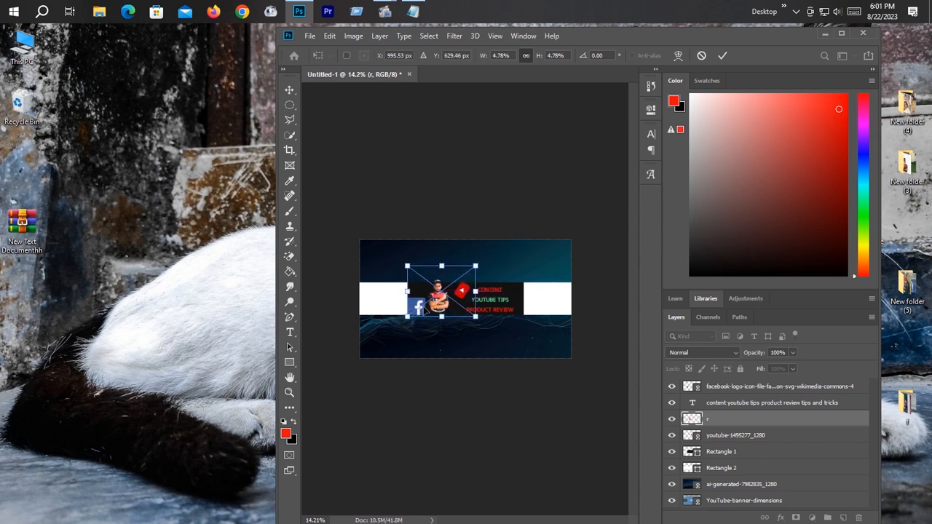
{"action": "key", "text": "Return"}
{"action": "key", "text": "t"}
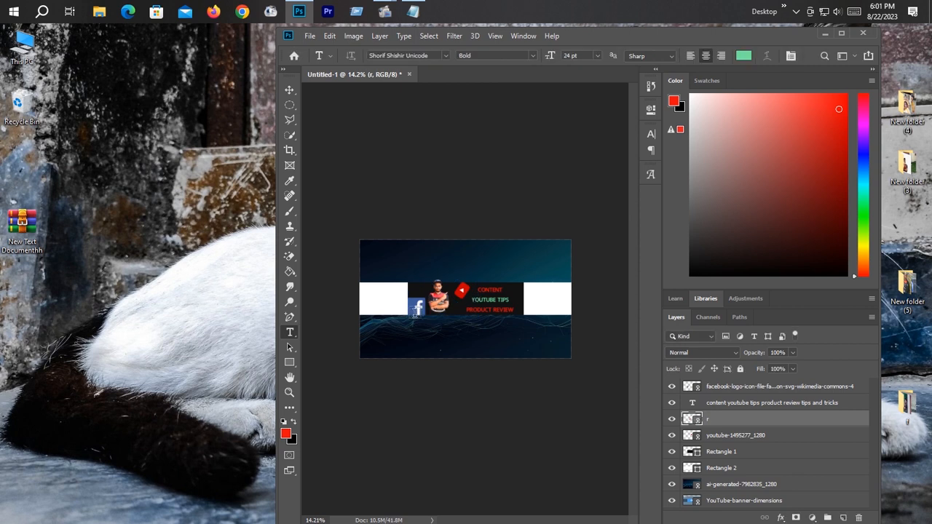
Step: Move the Facebook logo aside over the topic text and position the portrait at the safe area's left edge, at about X 743, Y 672 px
{"action": "mouse_move", "coordinate": [418, 309]}
{"action": "left_mouse_down"}
{"action": "mouse_move", "coordinate": [470, 308]}
{"action": "mouse_move", "coordinate": [418, 304]}
{"action": "left_mouse_up"}
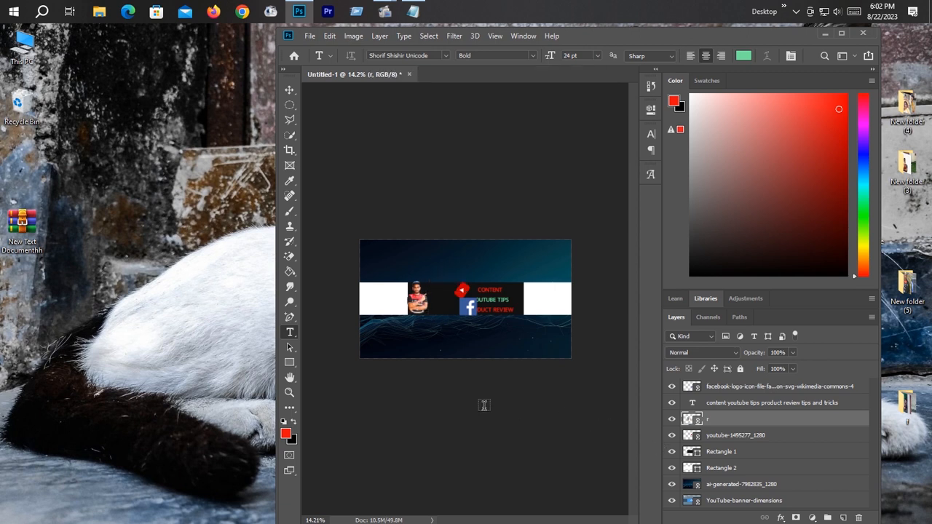
{"action": "key", "text": "ctrl+t"}
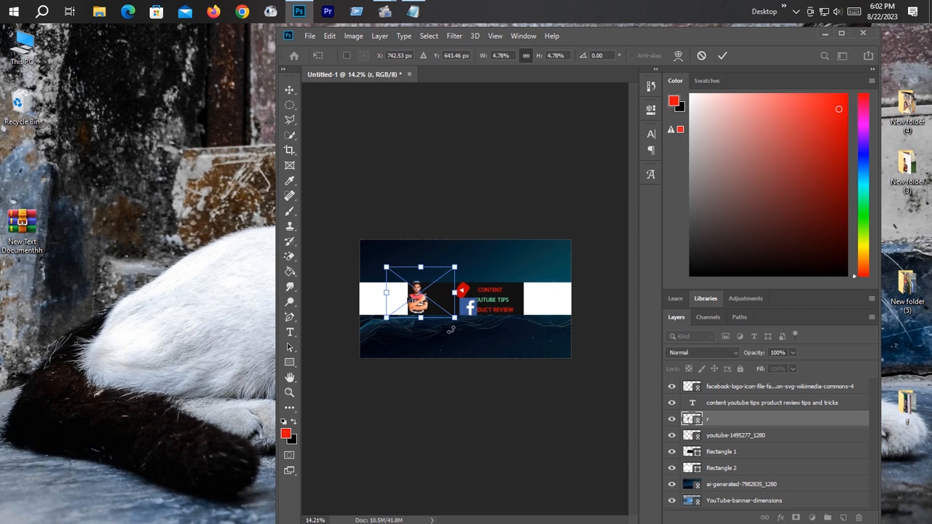
{"action": "key", "text": "Down"}
{"action": "key", "text": "Down"}
{"action": "key", "text": "Down"}
{"action": "key", "text": "Down"}
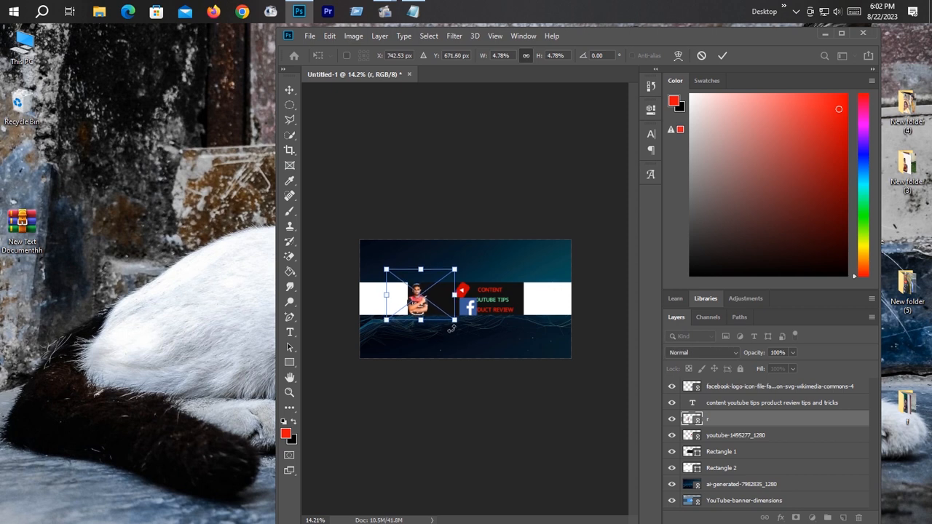
{"action": "key", "text": "Return"}
{"action": "key", "text": "t"}
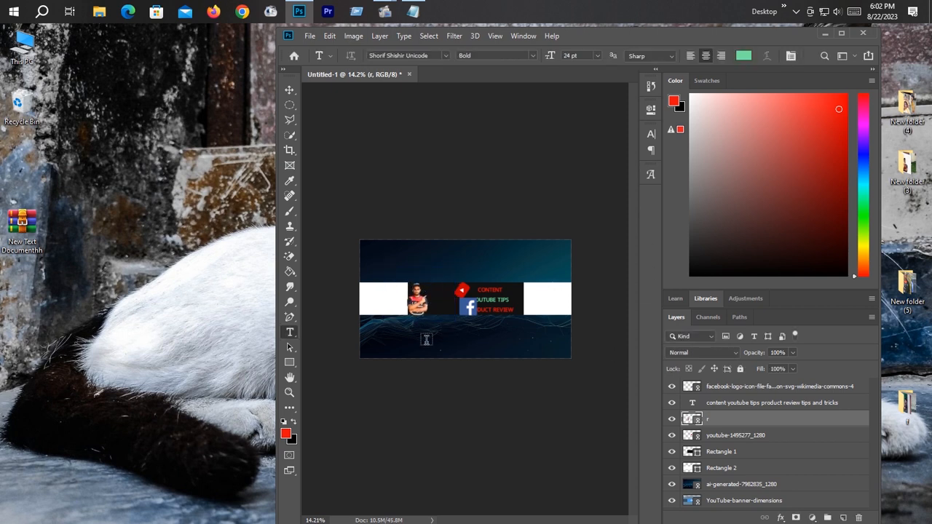
Step: Move the Facebook logo directly beside the portrait and shrink it along the safe area's lower edge
{"action": "left_click_drag", "start_coordinate": [472, 311], "coordinate": [440, 313]}
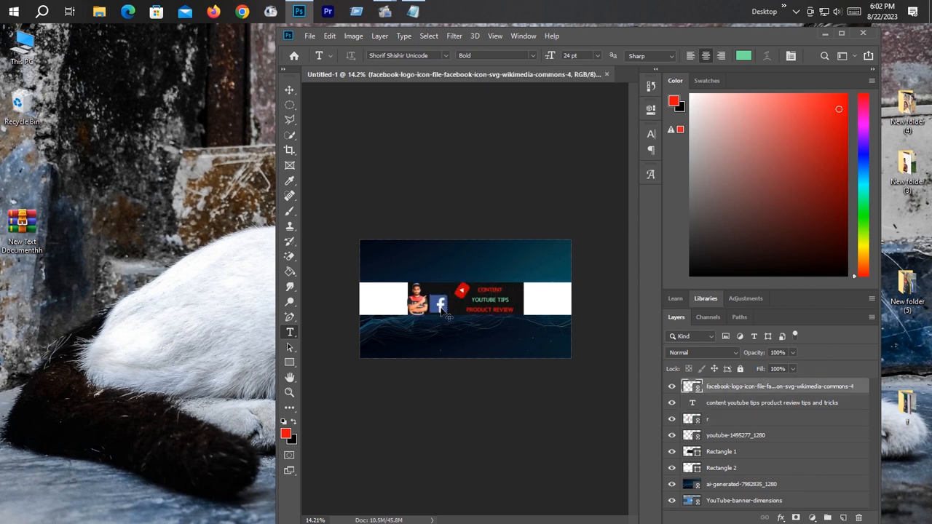
{"action": "key", "text": "ctrl+t"}
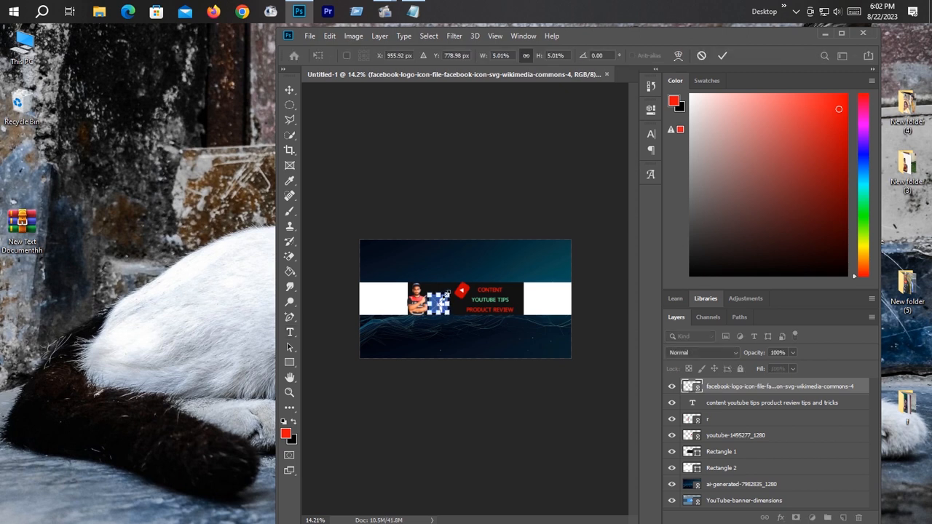
{"action": "left_click_drag", "start_coordinate": [446, 293], "coordinate": [442, 306]}
{"action": "key", "text": "t"}
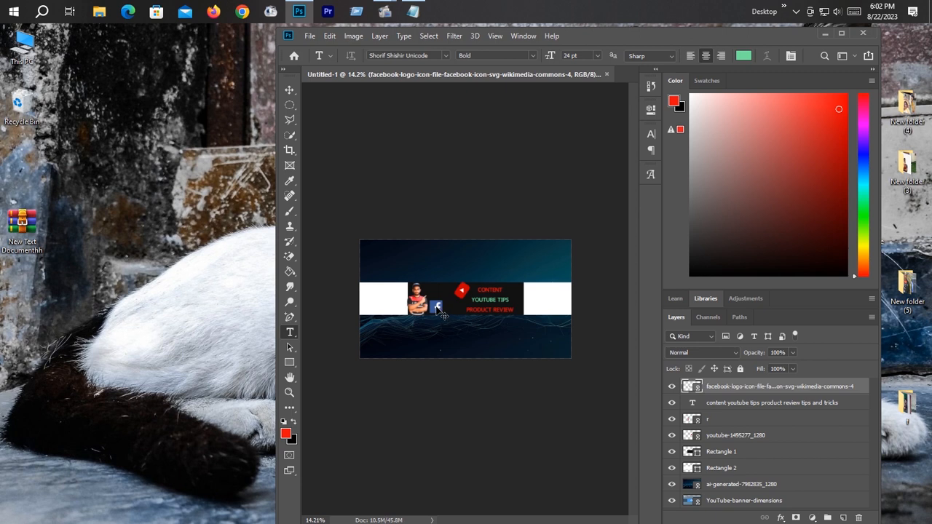
Step: Add a short text with the channel owner's name immediately right of the Facebook logo
{"action": "left_click_drag", "start_coordinate": [436, 308], "coordinate": [469, 310]}
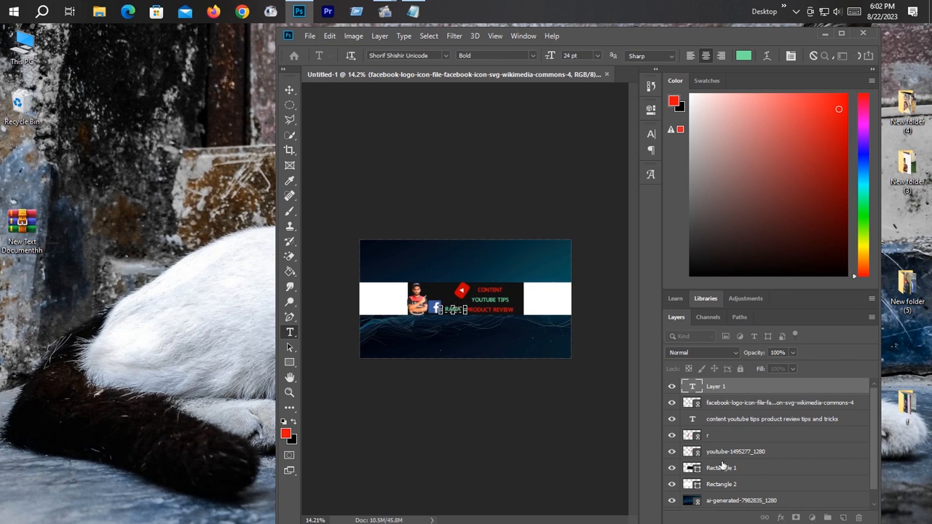
{"action": "left_click", "coordinate": [728, 392]}
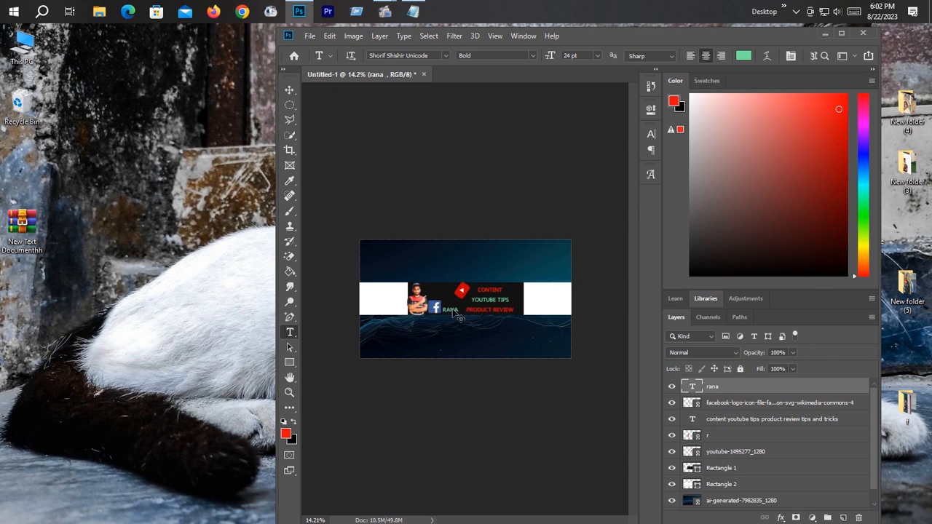
Step: Add the text "subscribe" at 33.31 pt over the white rectangle at the banner's right end
{"action": "scroll", "coordinate": [497, 337], "scroll_direction": "up", "scroll_amount": 3}
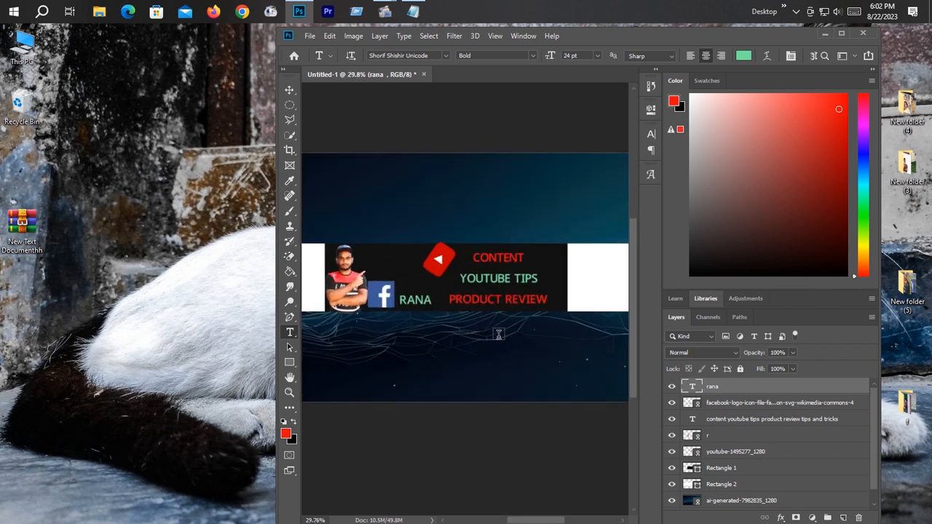
{"action": "scroll", "coordinate": [499, 334], "scroll_direction": "down", "scroll_amount": 3}
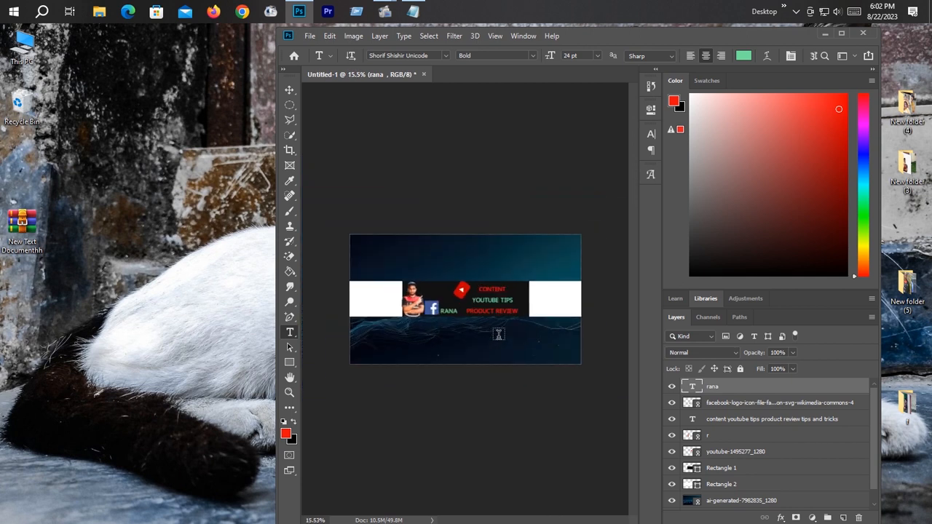
{"action": "scroll", "coordinate": [499, 334], "scroll_direction": "down", "scroll_amount": 2}
{"action": "scroll", "coordinate": [499, 334], "scroll_direction": "up", "scroll_amount": 2}
{"action": "scroll", "coordinate": [498, 332], "scroll_direction": "down", "scroll_amount": 2}
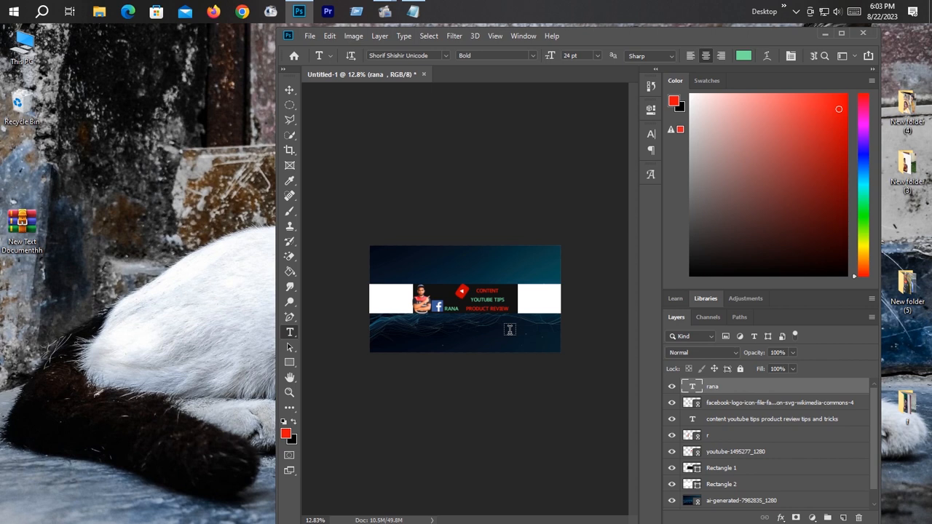
{"action": "mouse_move", "coordinate": [522, 299]}
{"action": "left_mouse_down"}
{"action": "mouse_move", "coordinate": [561, 314]}
{"action": "mouse_move", "coordinate": [473, 288]}
{"action": "mouse_move", "coordinate": [519, 290]}
{"action": "left_mouse_up"}
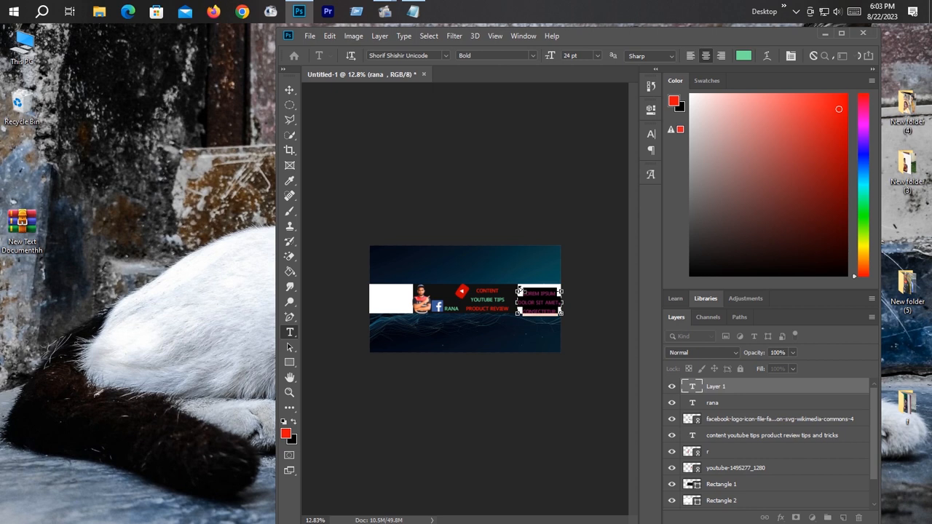
{"action": "key", "text": "BackSpace"}
{"action": "type", "text": "subscrib"}
{"action": "mouse_move", "coordinate": [545, 294]}
{"action": "left_mouse_down"}
{"action": "mouse_move", "coordinate": [548, 306]}
{"action": "mouse_move", "coordinate": [513, 294]}
{"action": "mouse_move", "coordinate": [508, 281]}
{"action": "mouse_move", "coordinate": [542, 303]}
{"action": "left_mouse_up"}
Step: Recolor the "subscribe" text near-black (#020202)
{"action": "double_click", "coordinate": [541, 301]}
{"action": "left_click", "coordinate": [744, 61]}
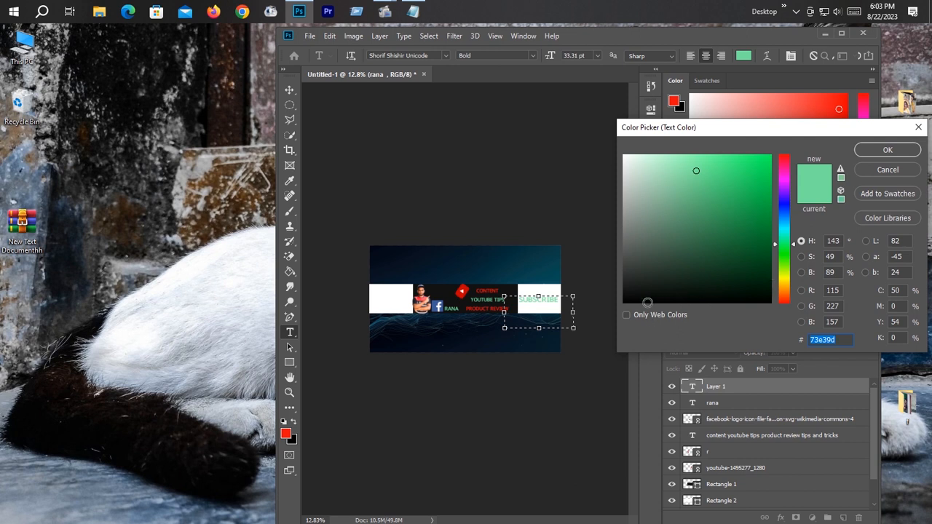
{"action": "left_click", "coordinate": [636, 303]}
{"action": "left_click", "coordinate": [627, 301]}
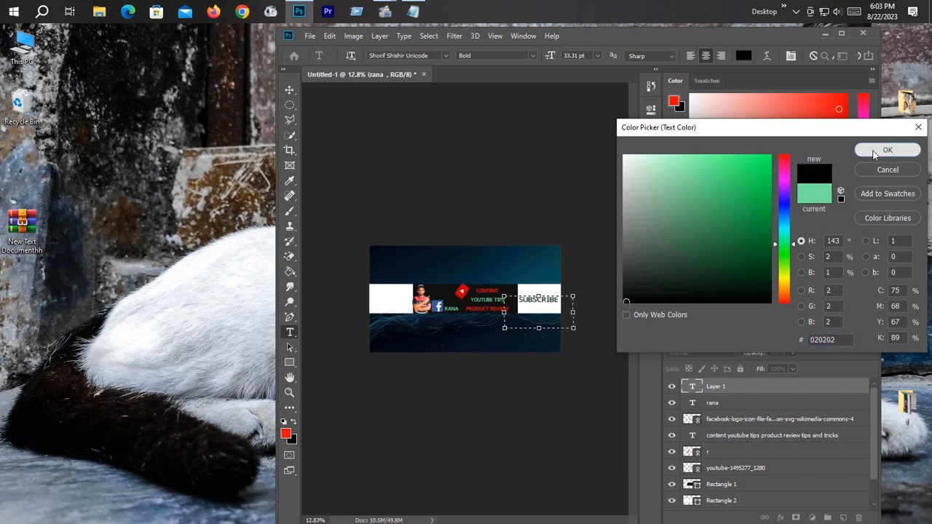
{"action": "left_click", "coordinate": [888, 149]}
{"action": "left_click", "coordinate": [736, 468]}
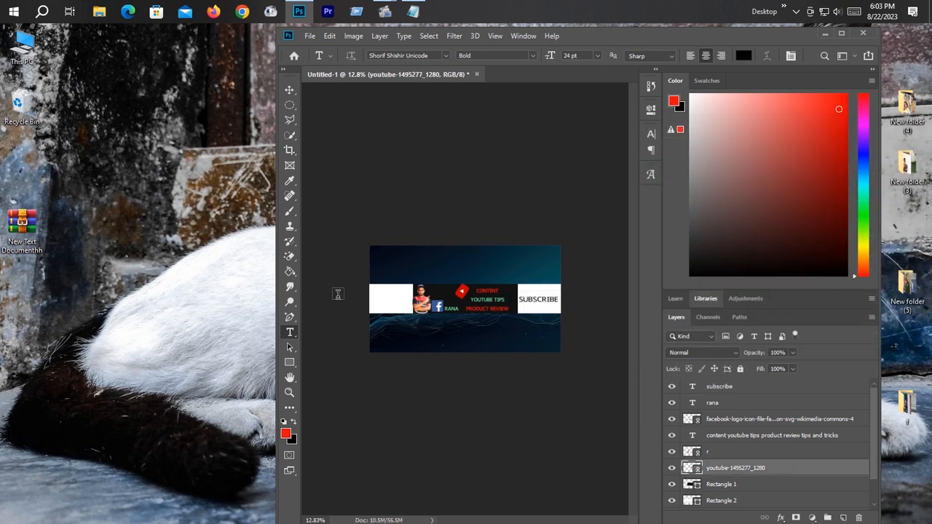
Step: Duplicate the "subscribe" text and position the copy over the white rectangle at the banner's left end
{"action": "left_click", "coordinate": [290, 90]}
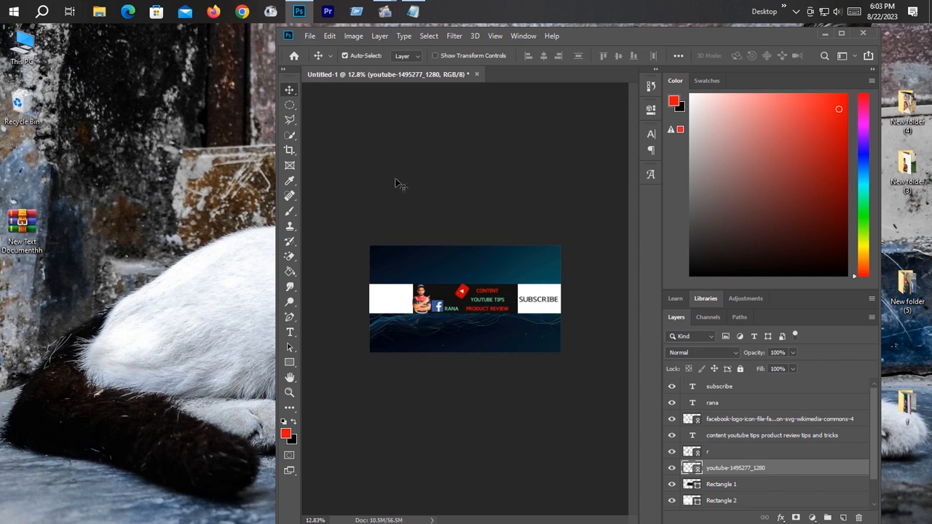
{"action": "left_click_drag", "start_coordinate": [542, 304], "coordinate": [467, 311]}
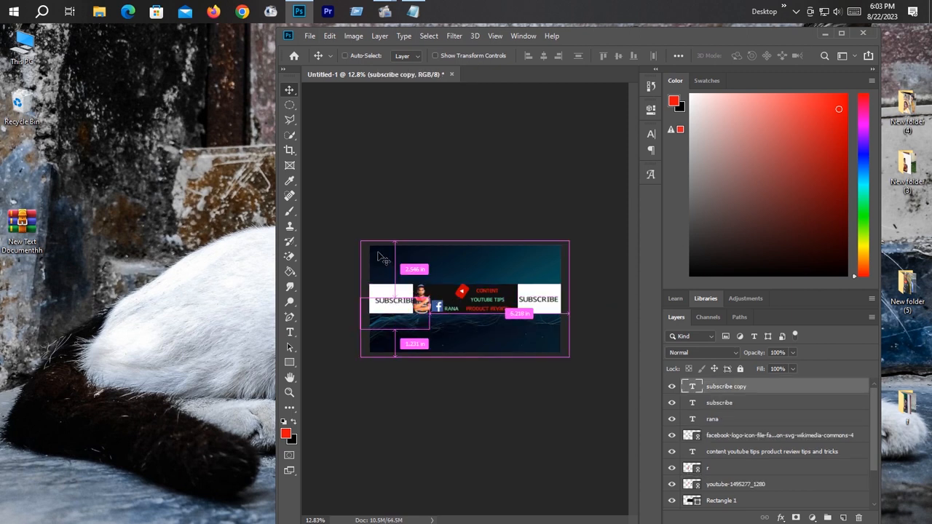
{"action": "key", "text": "ctrl+t"}
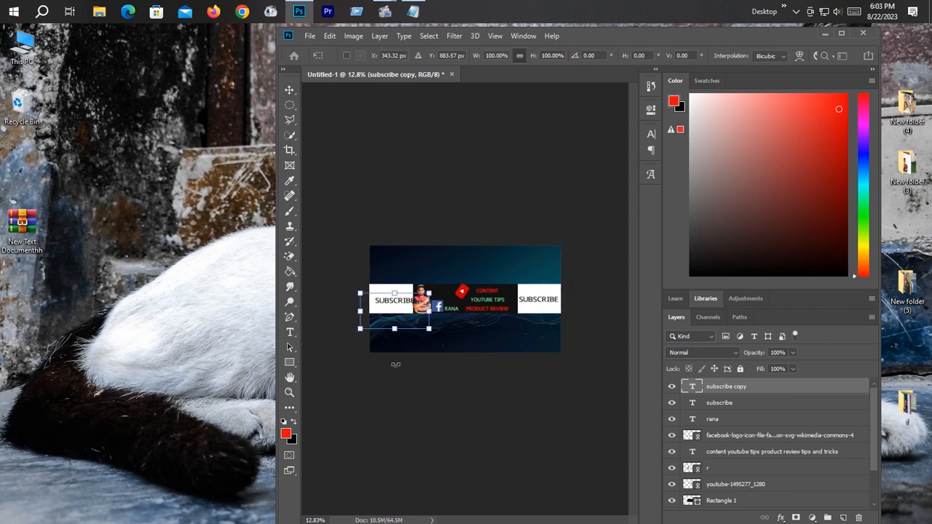
{"action": "key", "text": "shift+Left"}
{"action": "key", "text": "shift+Left"}
{"action": "key", "text": "shift+Left"}
{"action": "key", "text": "shift+Left"}
{"action": "key", "text": "shift+Left"}
{"action": "key", "text": "shift+Left"}
{"action": "key", "text": "shift+Left"}
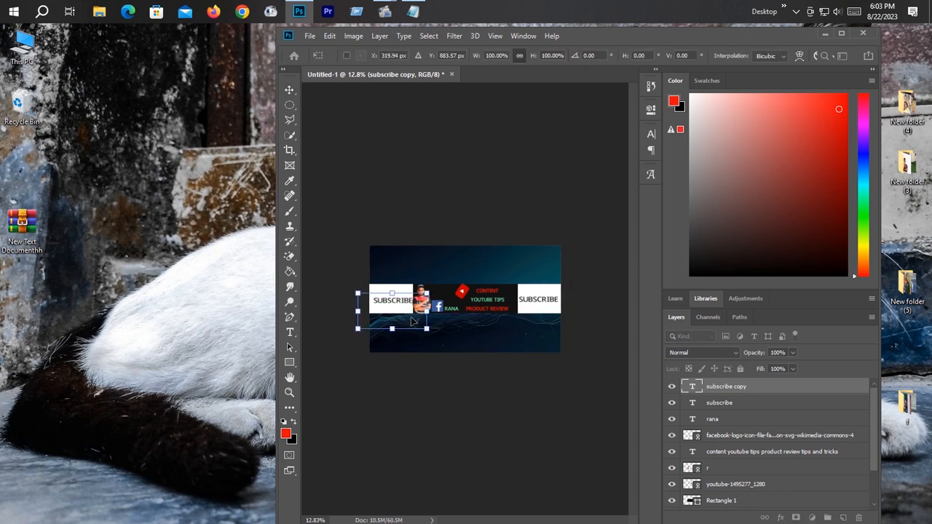
{"action": "key", "text": "Right"}
{"action": "key", "text": "Right"}
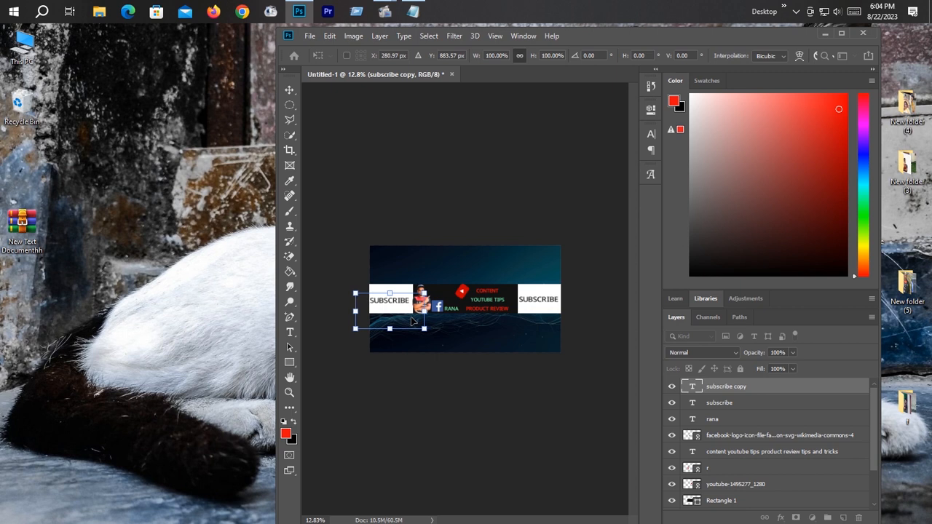
{"action": "key", "text": "Return"}
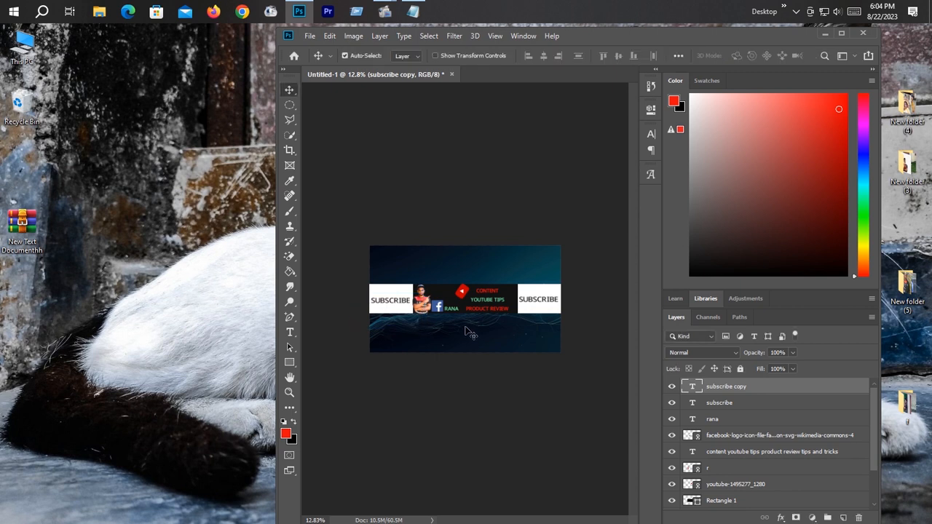
Step: Examine the completed banner's layout, checking the subscribe labels, portrait, logos and channel-topic text
{"action": "key", "text": "ctrl+0"}
{"action": "scroll", "coordinate": [466, 323], "scroll_direction": "down", "scroll_amount": 2}
{"action": "scroll", "coordinate": [467, 323], "scroll_direction": "up", "scroll_amount": 5}
{"action": "scroll", "coordinate": [467, 323], "scroll_direction": "down", "scroll_amount": 8}
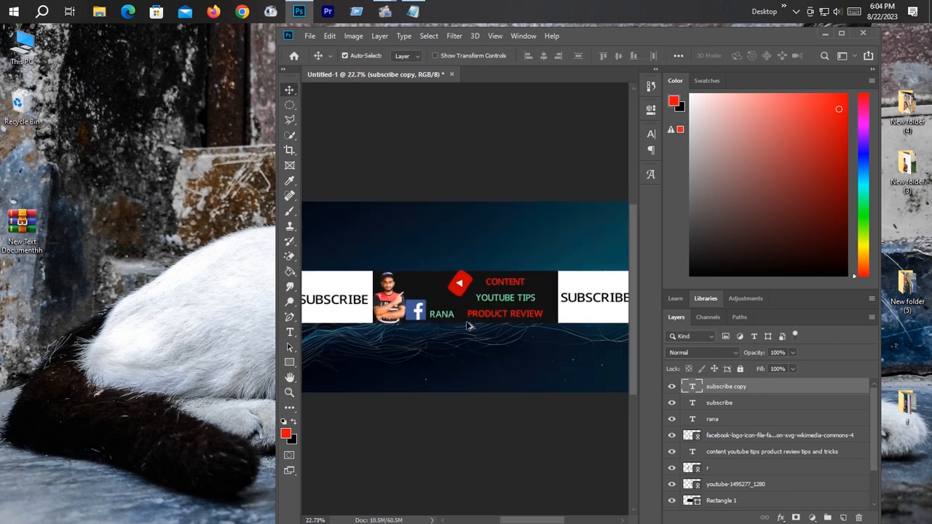
{"action": "scroll", "coordinate": [470, 324], "scroll_direction": "up", "scroll_amount": 3}
{"action": "scroll", "coordinate": [470, 324], "scroll_direction": "down", "scroll_amount": 1}
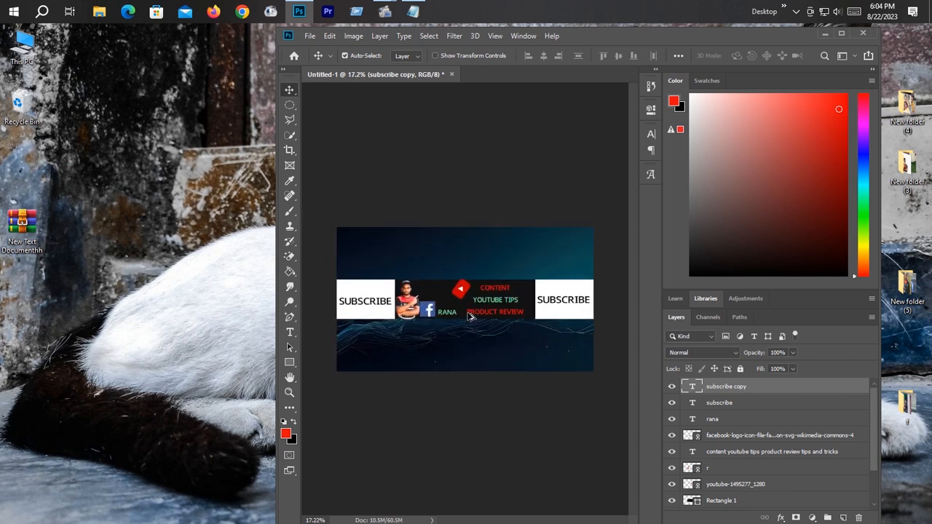
{"action": "scroll", "coordinate": [469, 321], "scroll_direction": "up", "scroll_amount": 1}
{"action": "scroll", "coordinate": [470, 317], "scroll_direction": "up", "scroll_amount": 1}
{"action": "scroll", "coordinate": [470, 317], "scroll_direction": "down", "scroll_amount": 2}
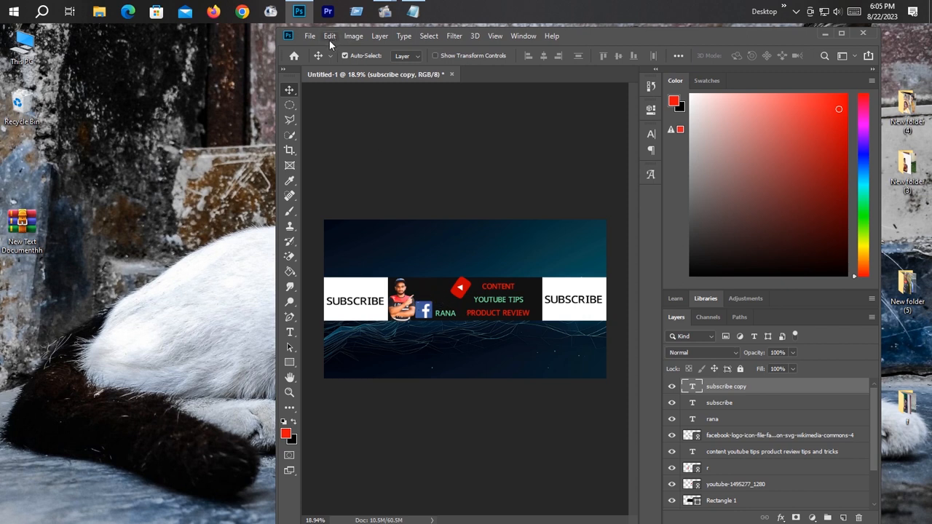
Step: Save the banner in the Downloads folder as a JPEG named Untitled-1
{"action": "left_click", "coordinate": [309, 35]}
{"action": "left_click", "coordinate": [339, 166]}
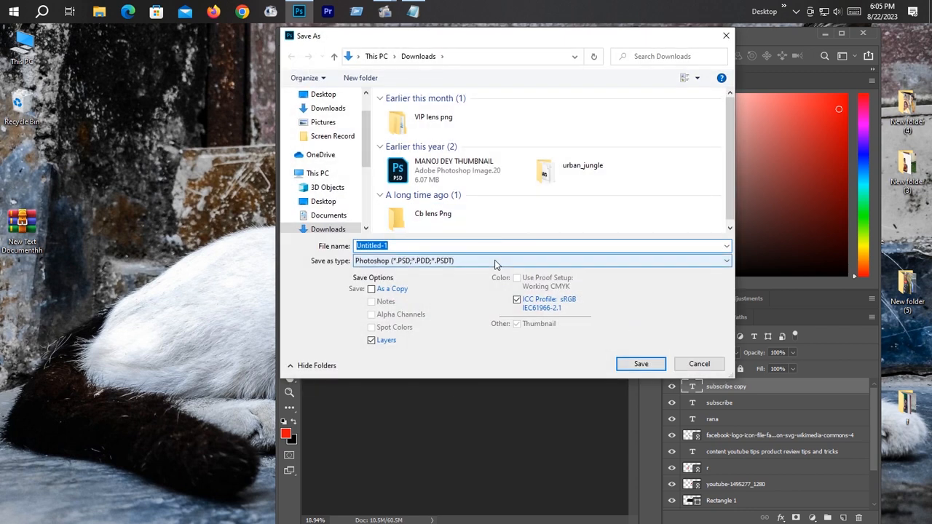
{"action": "left_click", "coordinate": [495, 262]}
{"action": "left_click", "coordinate": [428, 351]}
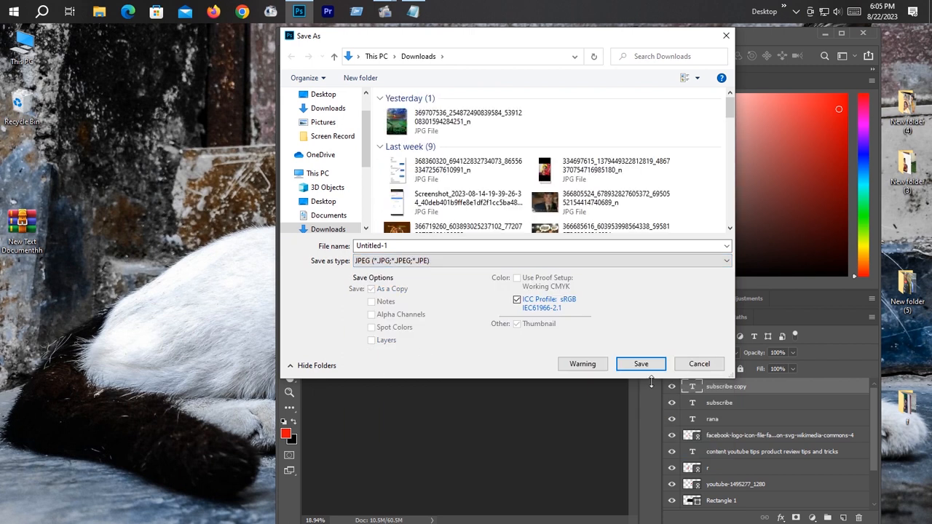
{"action": "left_click", "coordinate": [650, 367]}
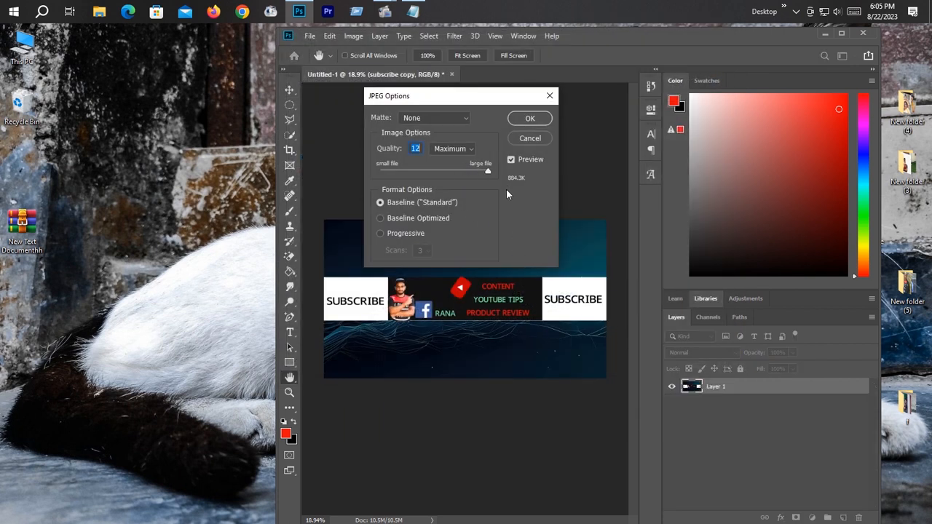
Step: Try the Low and High JPEG quality presets, then export the banner at Maximum quality, level 10, with Baseline ("Standard") format
{"action": "left_click_drag", "start_coordinate": [493, 172], "coordinate": [477, 168]}
{"action": "left_click", "coordinate": [466, 150]}
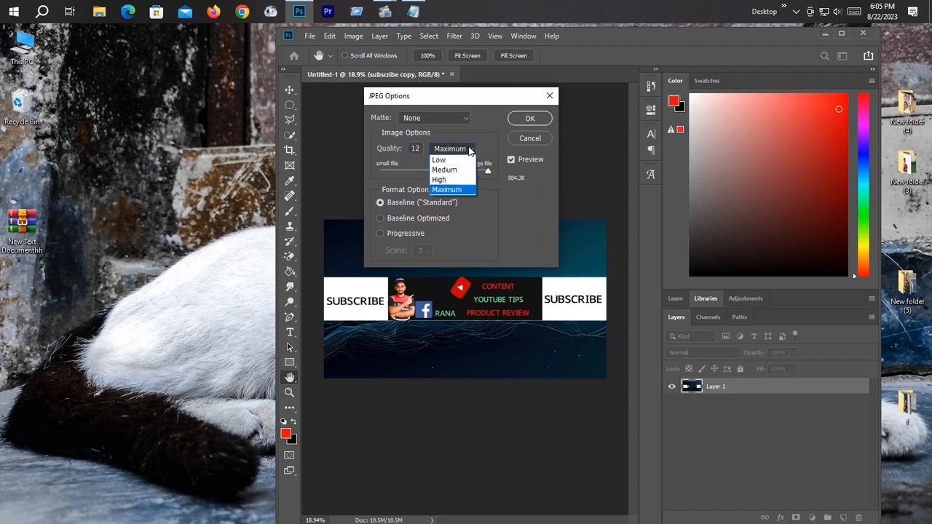
{"action": "left_click", "coordinate": [467, 161]}
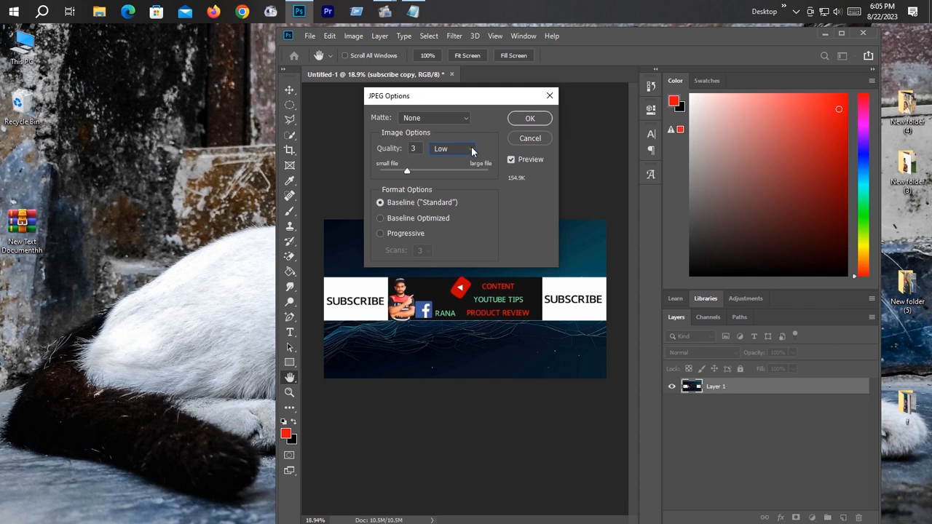
{"action": "left_click", "coordinate": [472, 151]}
{"action": "left_click", "coordinate": [456, 182]}
{"action": "left_click", "coordinate": [467, 152]}
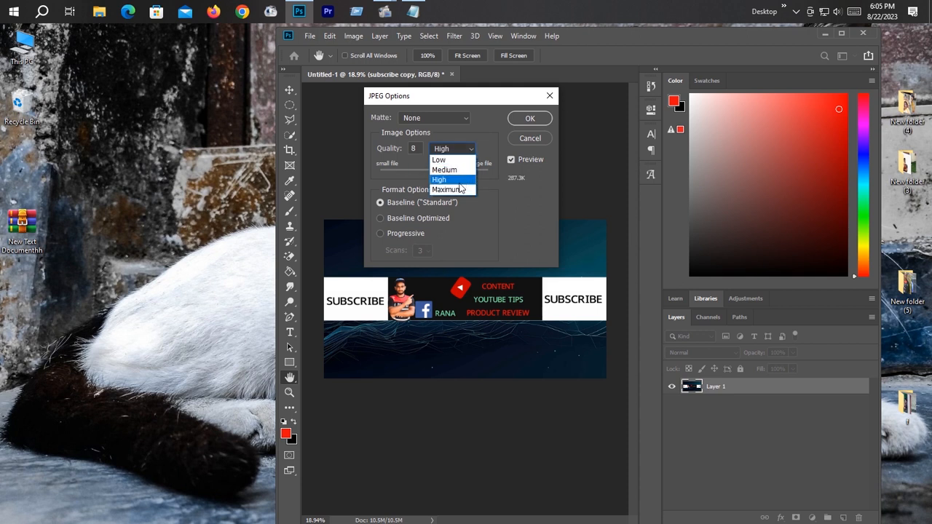
{"action": "left_click", "coordinate": [459, 189]}
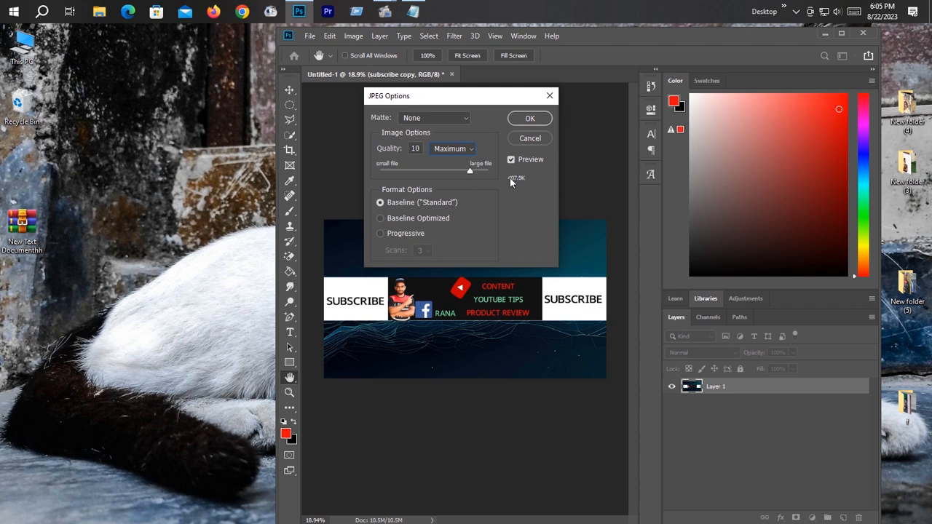
{"action": "left_click", "coordinate": [534, 120]}
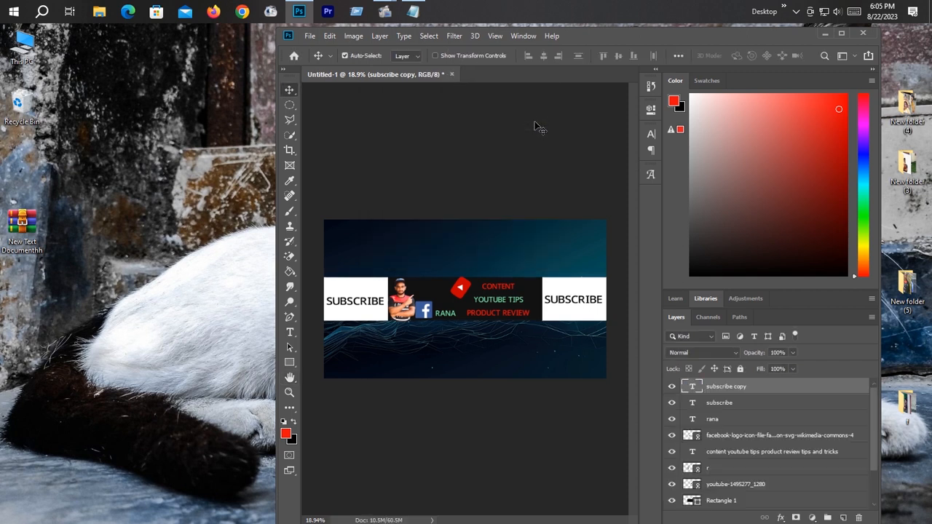
Step: Close Photoshop without saving the layered document and open This PC in File Explorer
{"action": "left_click", "coordinate": [864, 32]}
{"action": "left_click", "coordinate": [621, 232]}
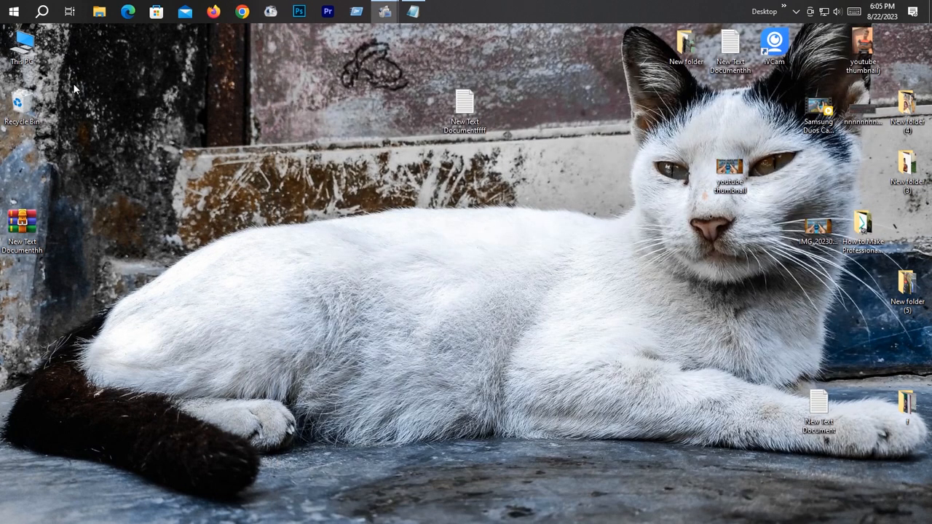
{"action": "double_click", "coordinate": [22, 45]}
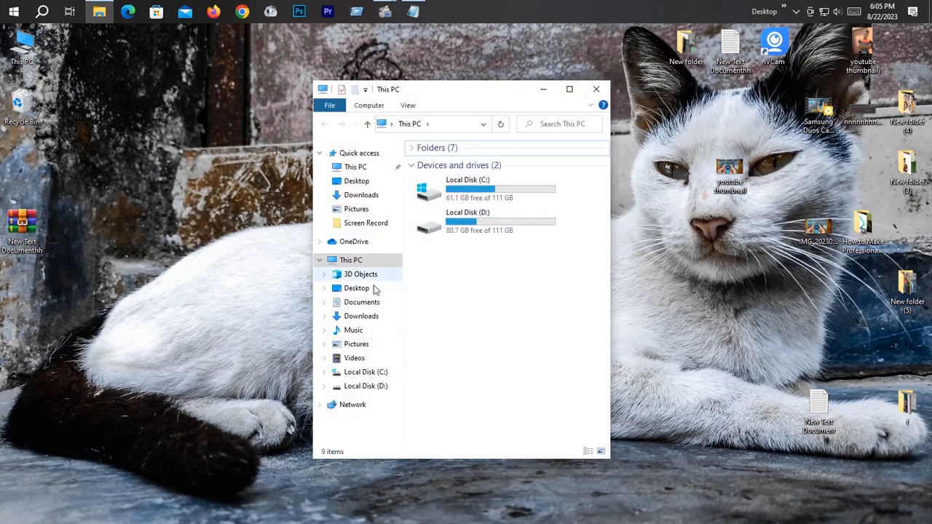